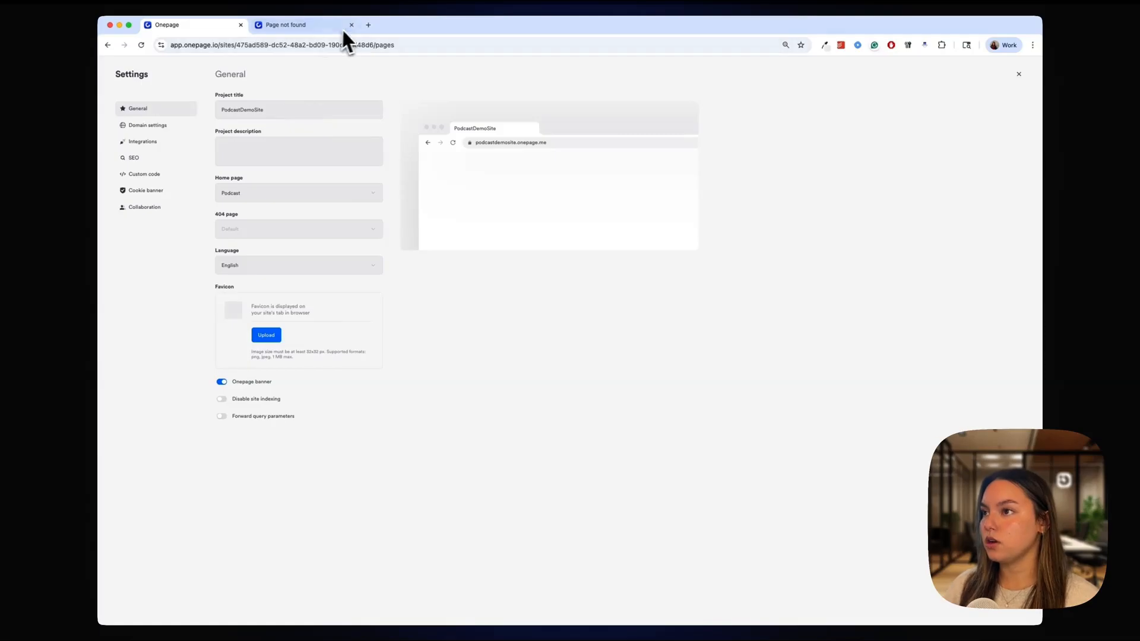
- Close the old missing-page tab and load the published podcast site's nonexistent address podcastdemosite.onepage.me/pricing to view its 404 page
{"action": "left_click", "coordinate": [351, 24]}
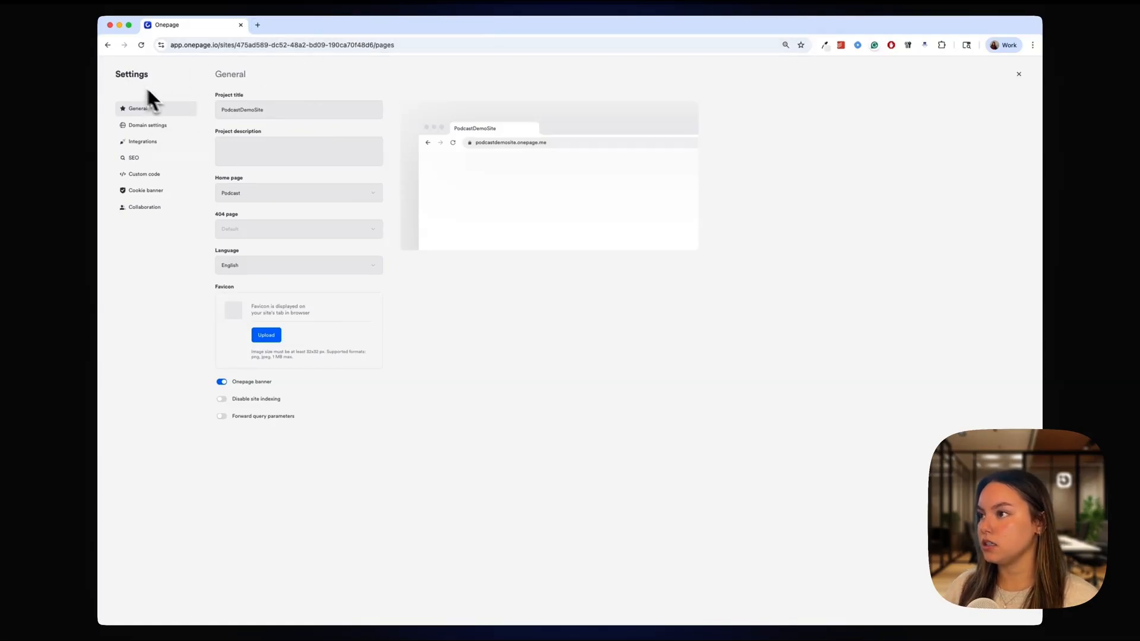
{"action": "left_click", "coordinate": [106, 46]}
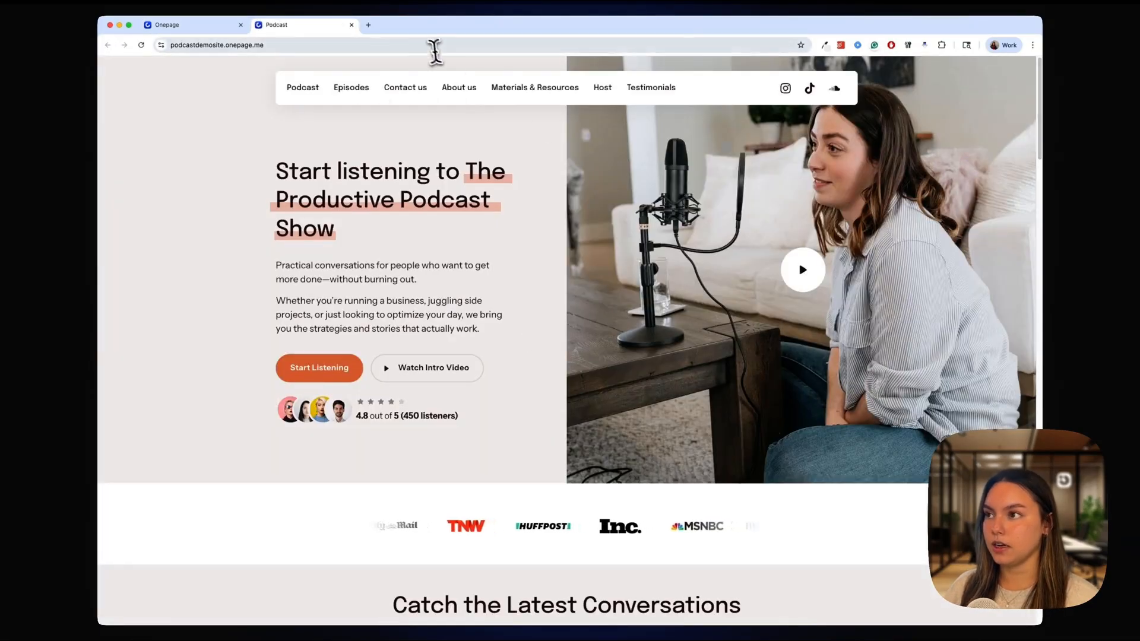
{"action": "left_click", "coordinate": [428, 45]}
{"action": "key", "text": "Right"}
{"action": "type", "text": "prc"}
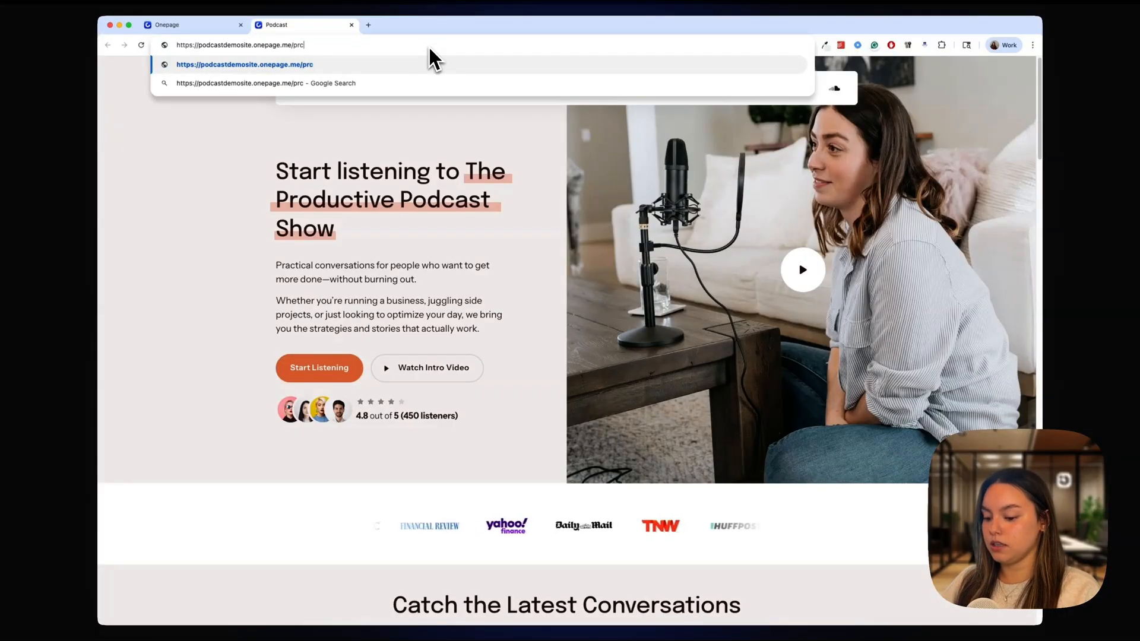
{"action": "key", "text": "BackSpace"}
{"action": "type", "text": "icing"}
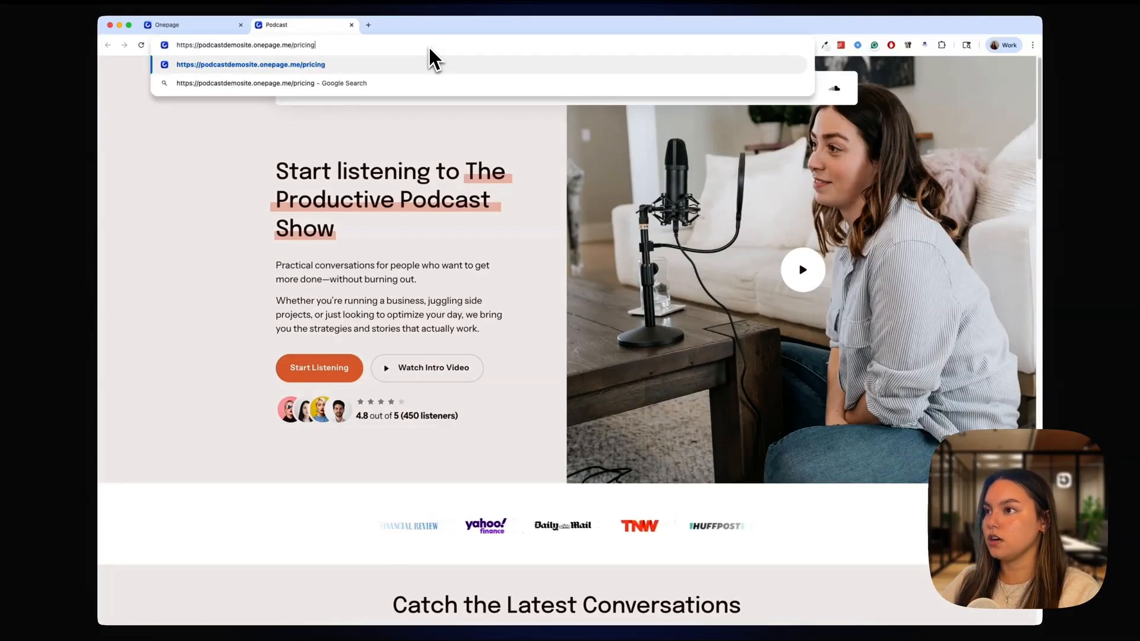
{"action": "key", "text": "Return"}
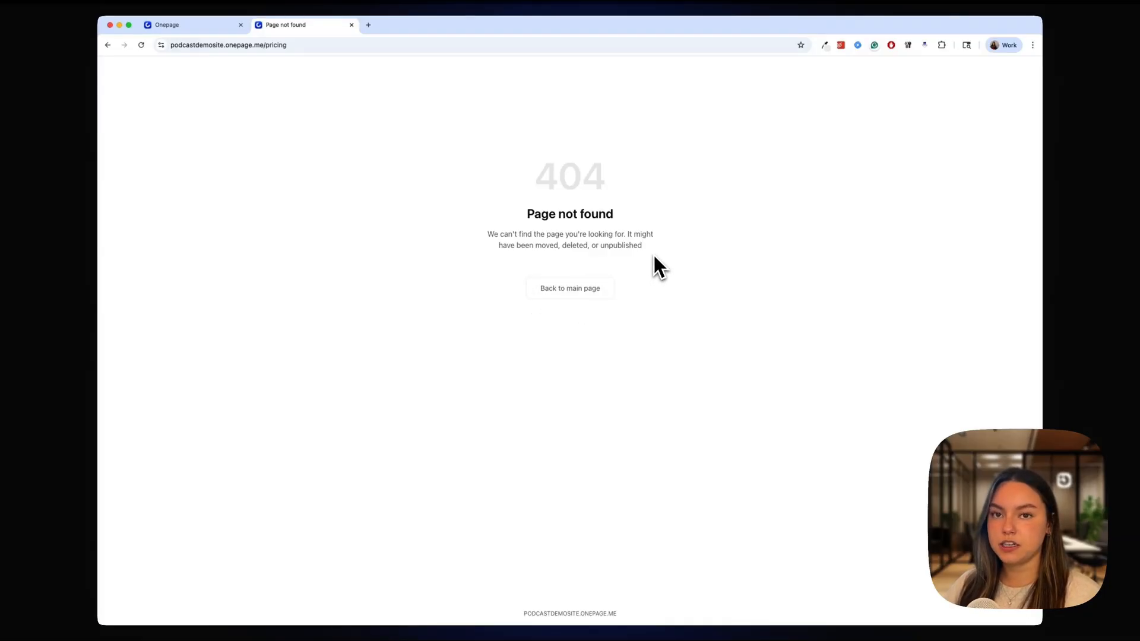
- Return to the site editor, choose Podcast as the 404 page in the project's general settings, and close the settings
{"action": "left_click", "coordinate": [186, 28]}
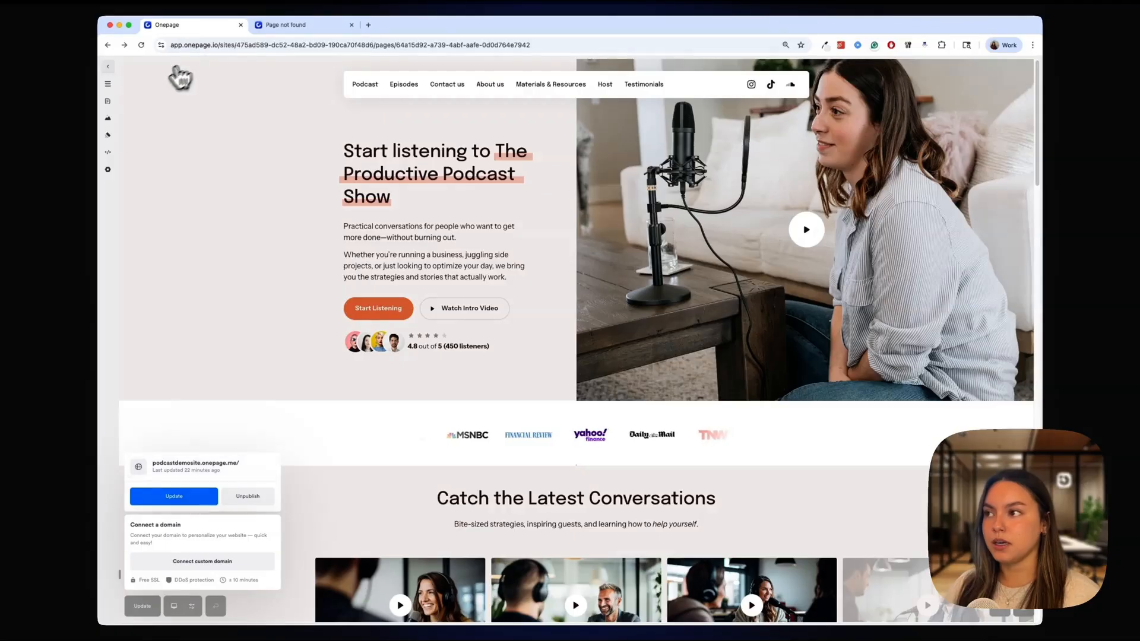
{"action": "left_click", "coordinate": [108, 67]}
{"action": "left_click", "coordinate": [108, 67]}
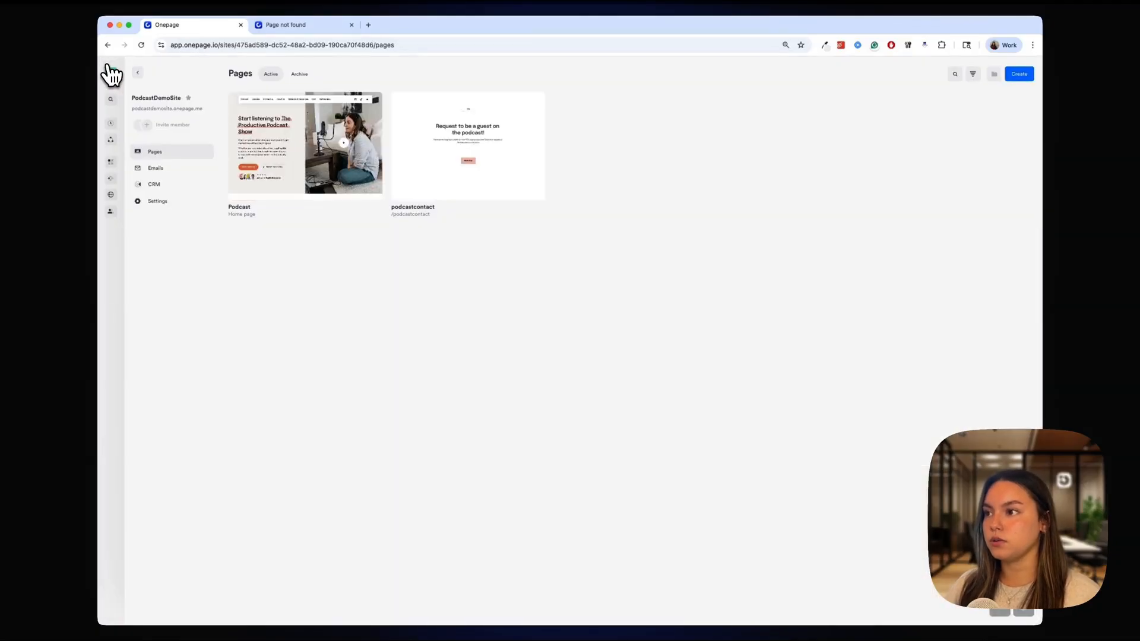
{"action": "left_click", "coordinate": [157, 201]}
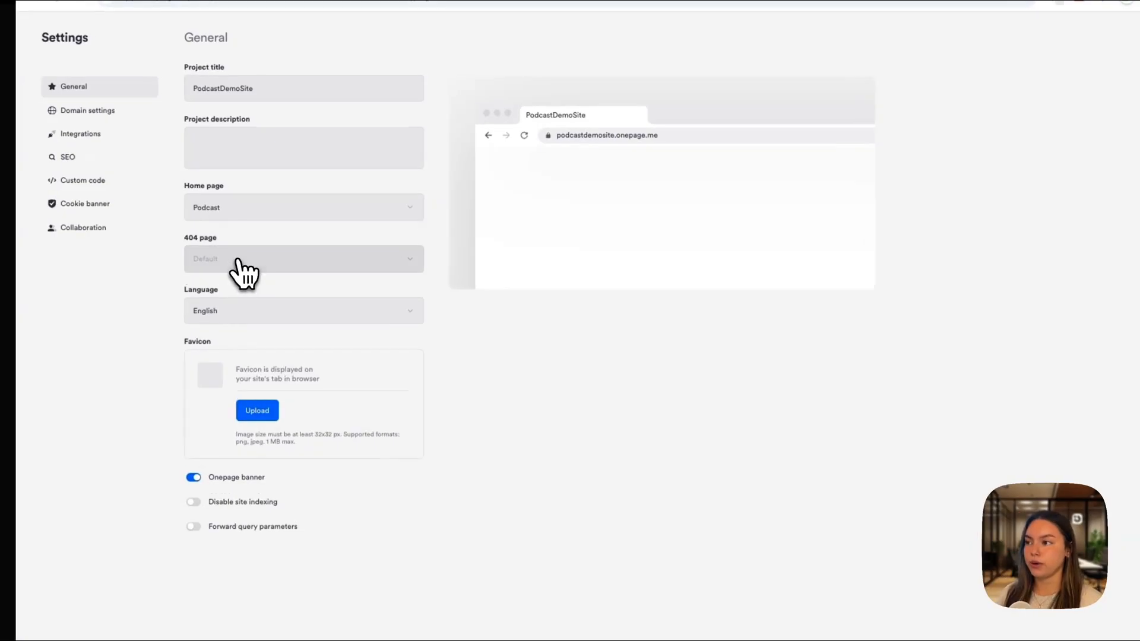
{"action": "left_click", "coordinate": [238, 262]}
{"action": "left_click", "coordinate": [227, 311]}
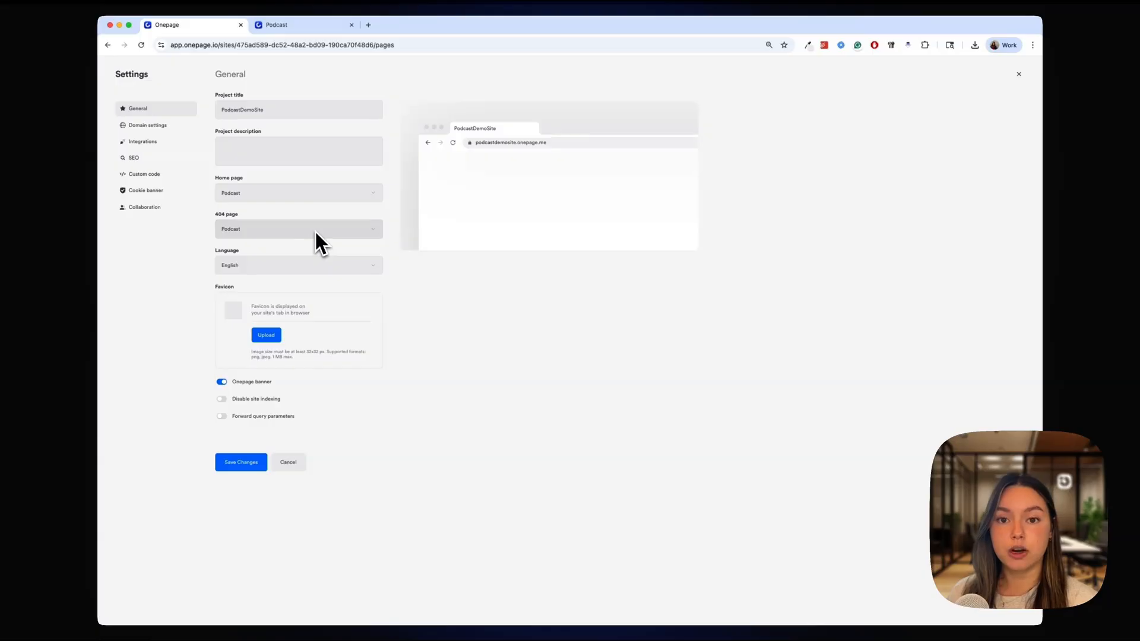
{"action": "left_click", "coordinate": [1019, 75]}
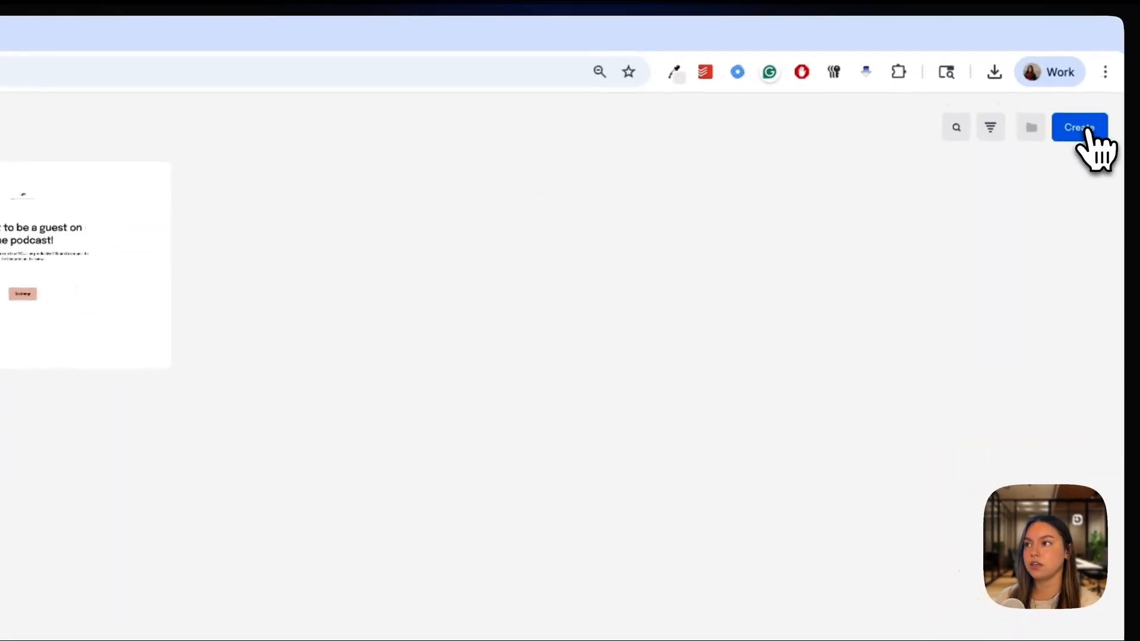
- Create a new page from scratch named 404notfound
{"action": "left_click", "coordinate": [1089, 142]}
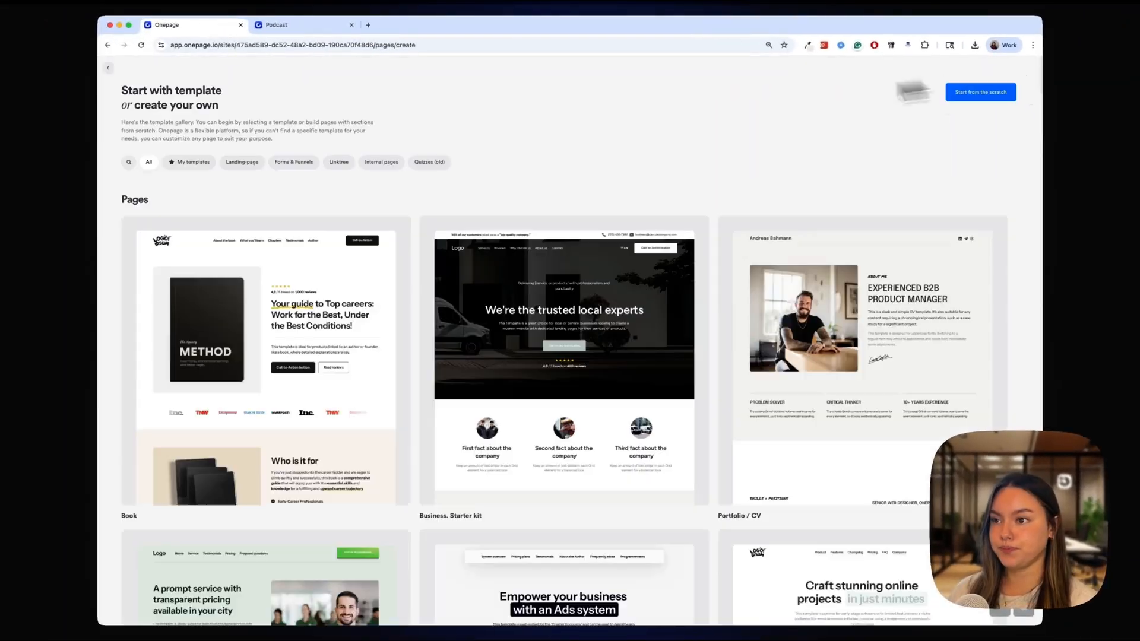
{"action": "left_click", "coordinate": [986, 95]}
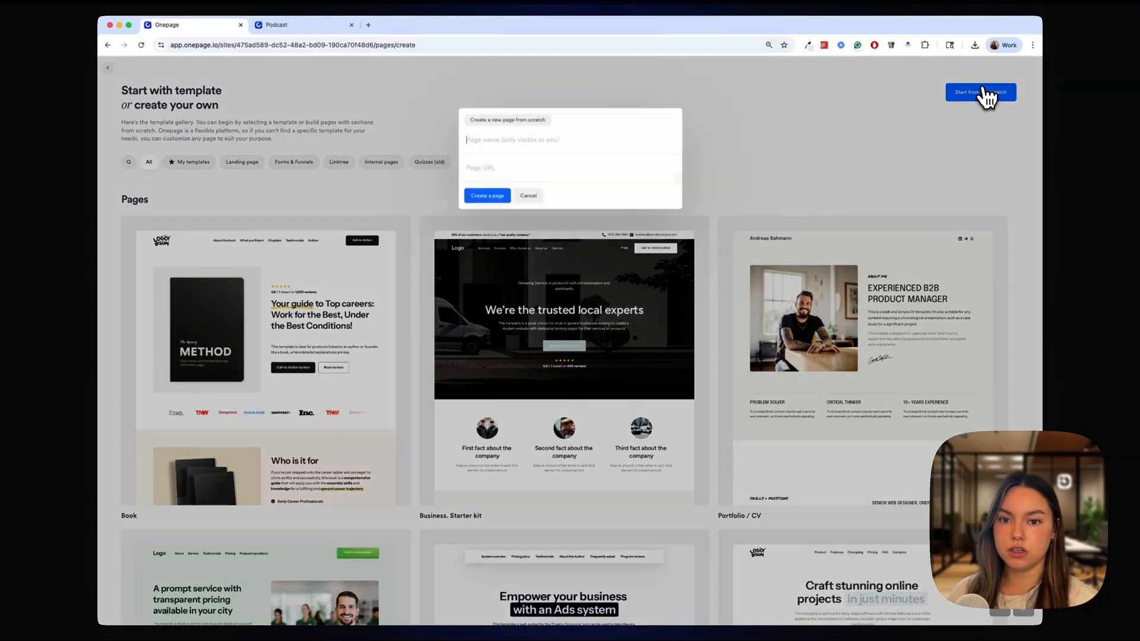
{"action": "type", "text": "404n"}
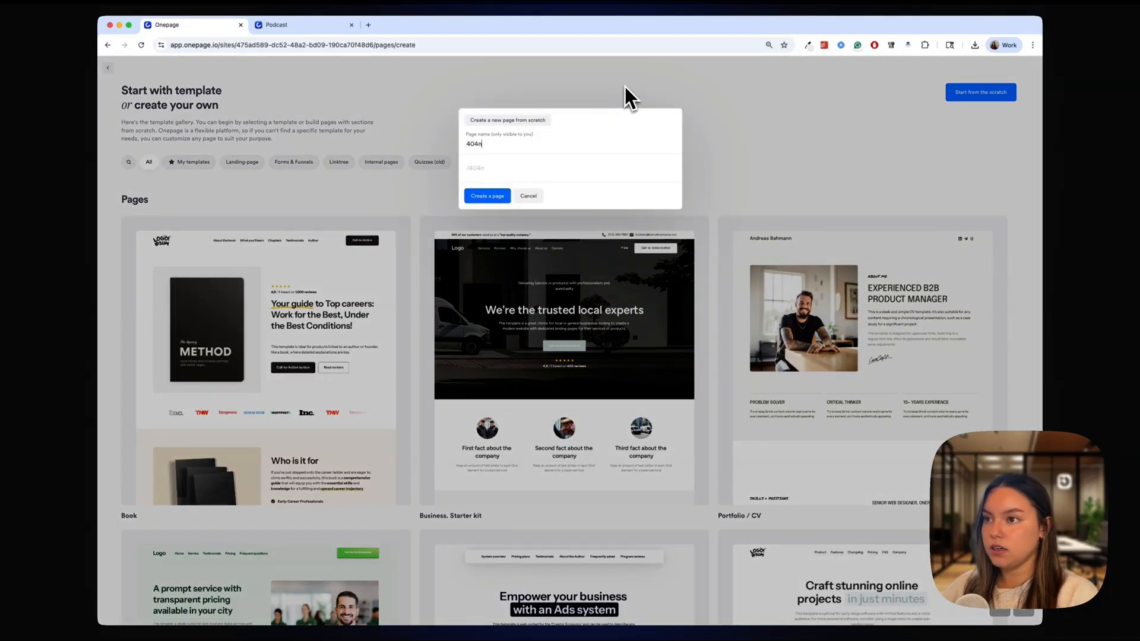
{"action": "type", "text": "otfound"}
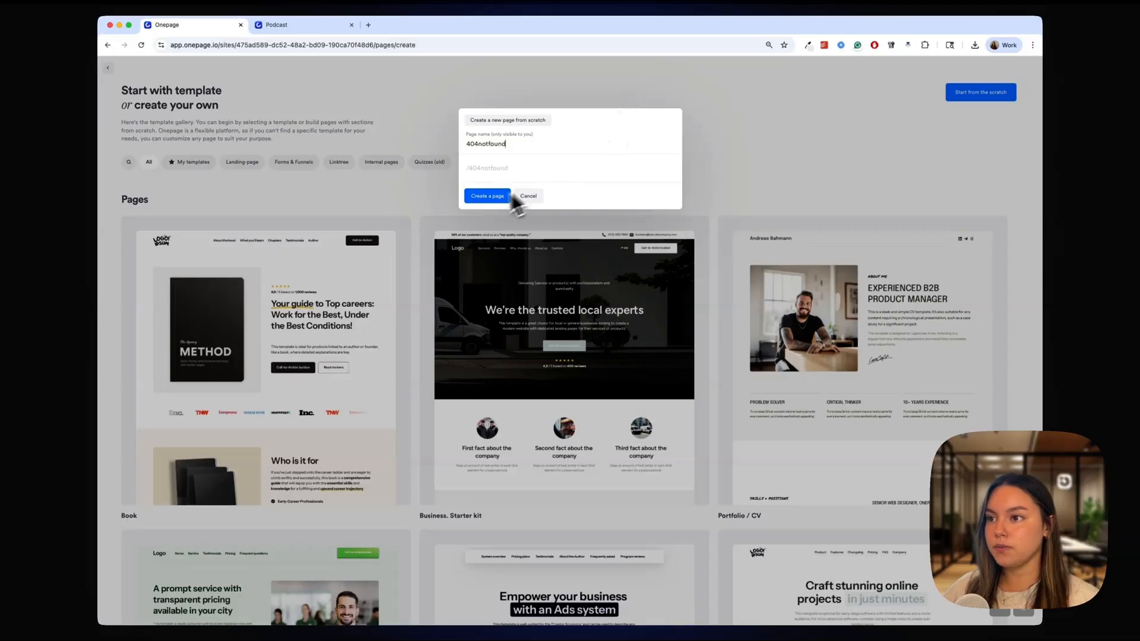
{"action": "left_click", "coordinate": [481, 198]}
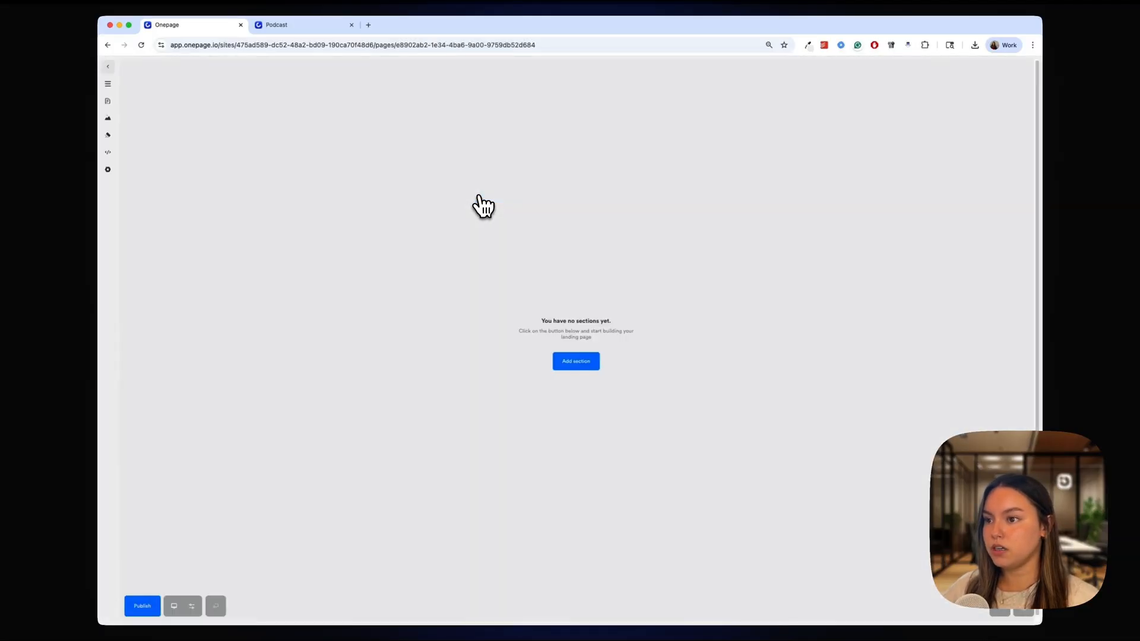
- Add three blank single-block layout sections from the Blueprints to the empty page
{"action": "left_click", "coordinate": [108, 85]}
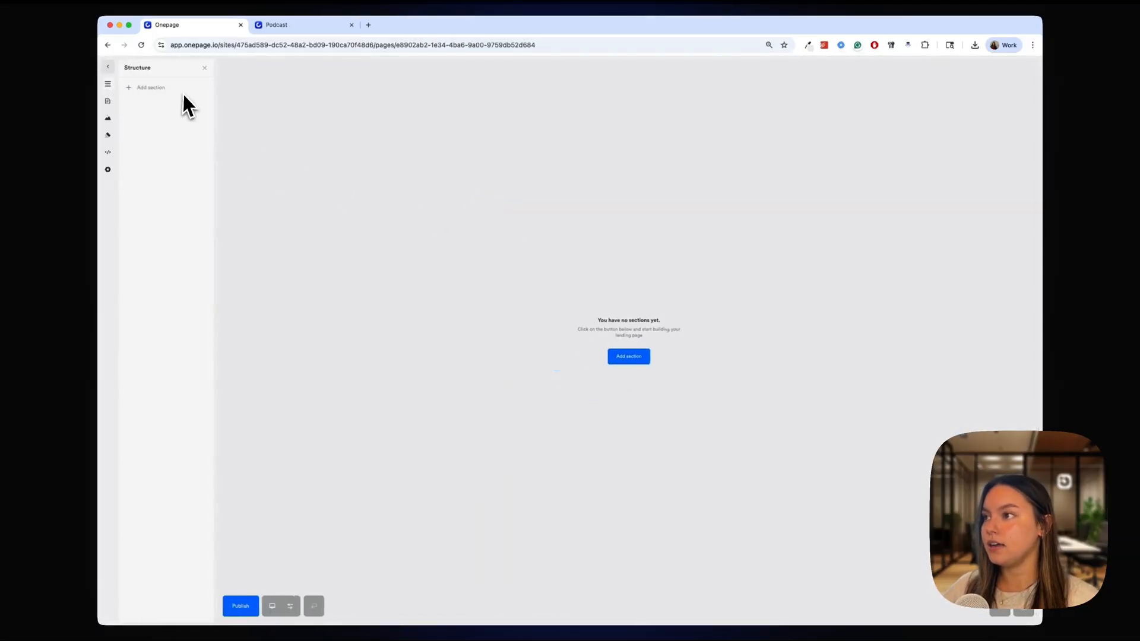
{"action": "left_click", "coordinate": [178, 90]}
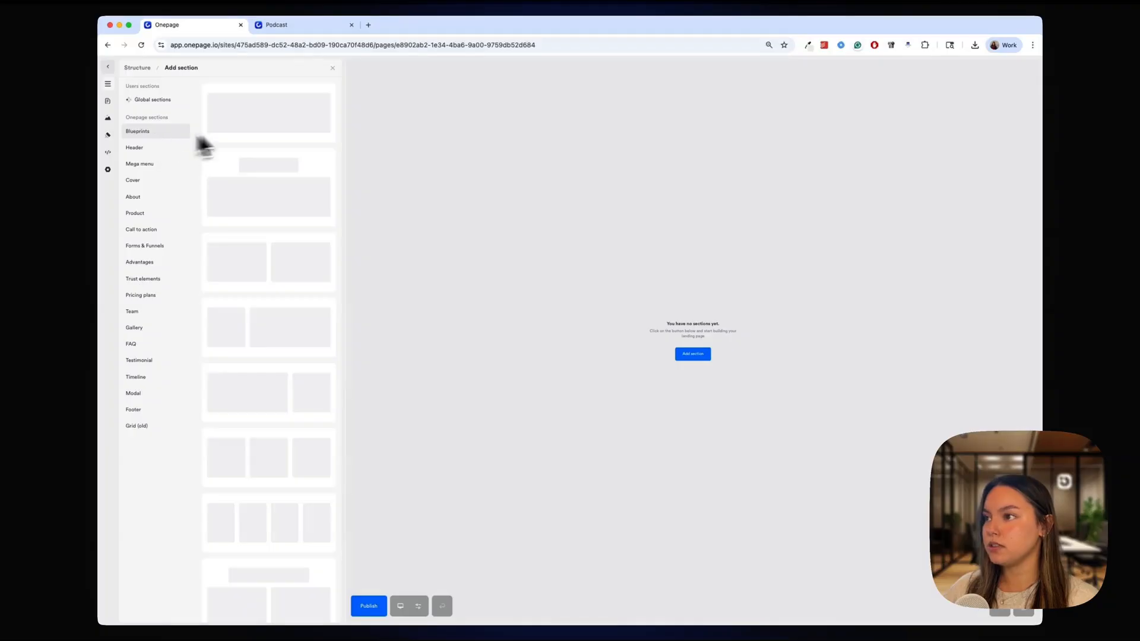
{"action": "left_click_drag", "start_coordinate": [279, 132], "coordinate": [201, 131]}
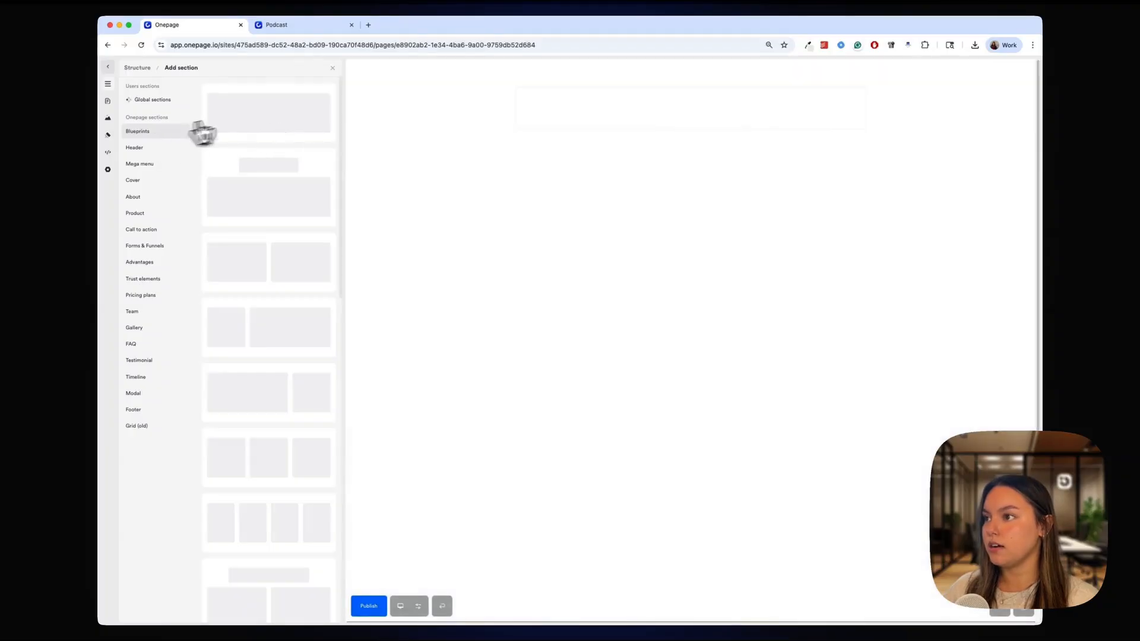
{"action": "left_click", "coordinate": [275, 113]}
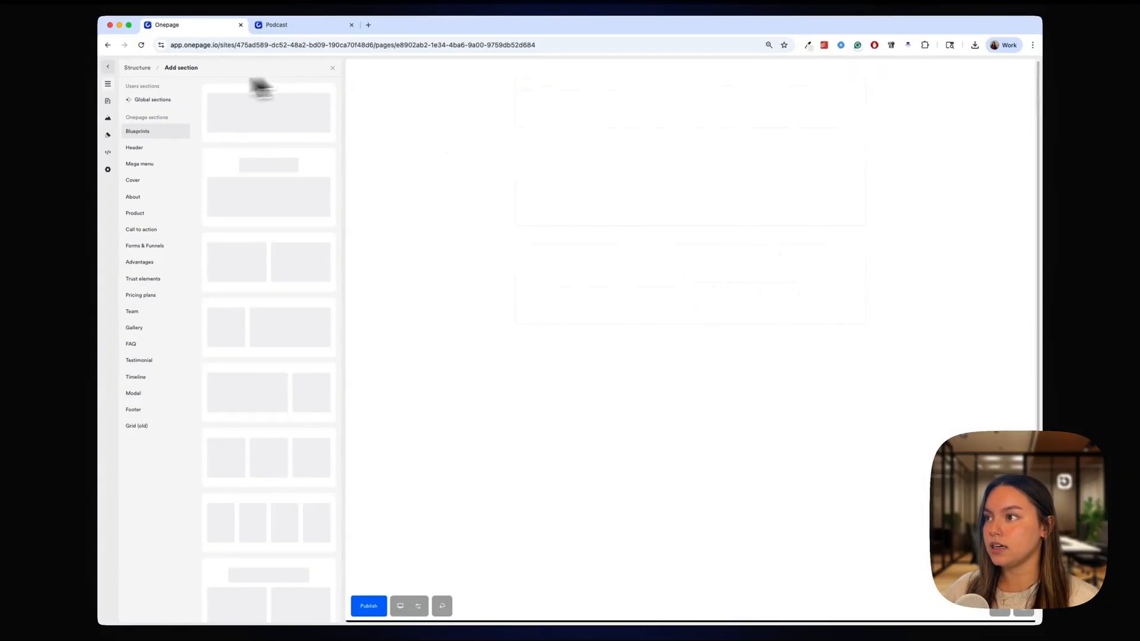
- Add the site's global navigation menu and black footer sections to the page
{"action": "left_click", "coordinate": [146, 99]}
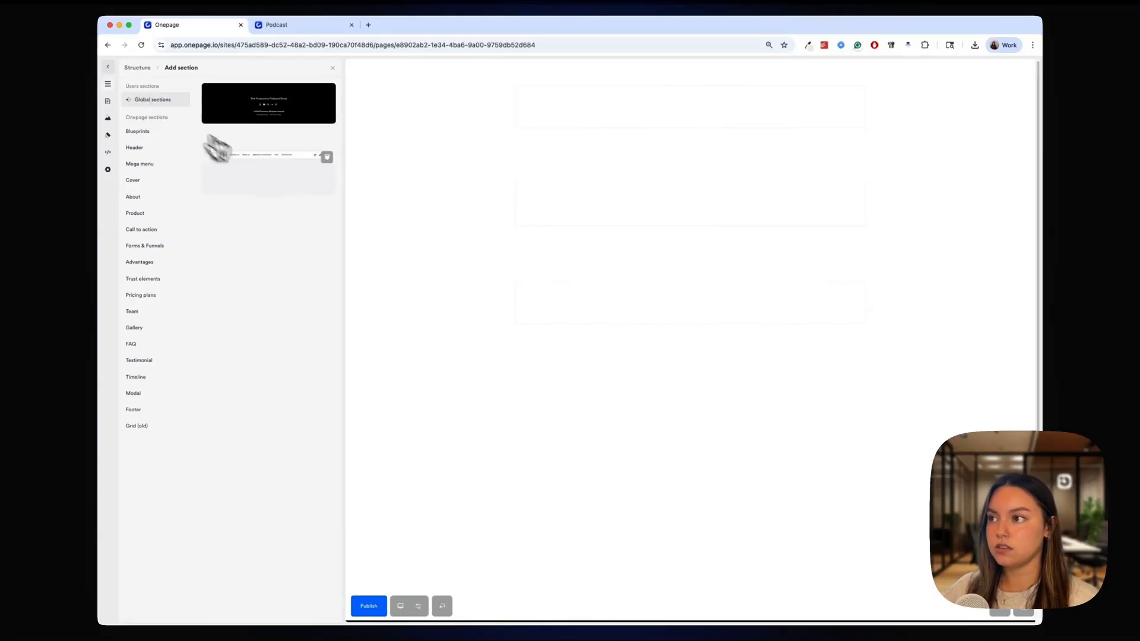
{"action": "left_click", "coordinate": [279, 163]}
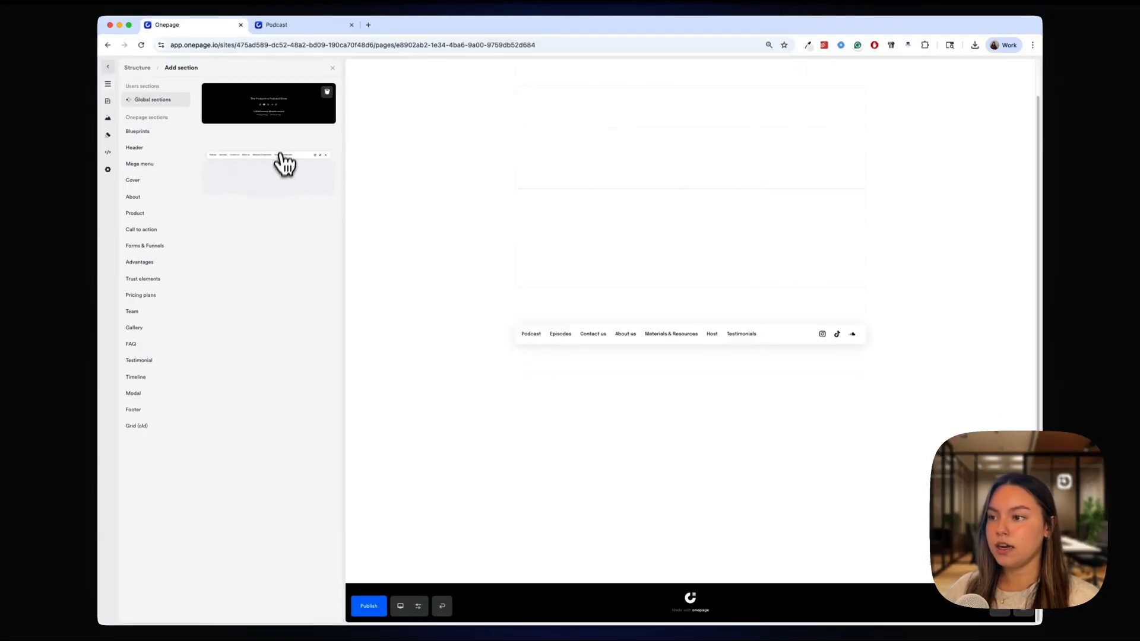
{"action": "left_click", "coordinate": [298, 125]}
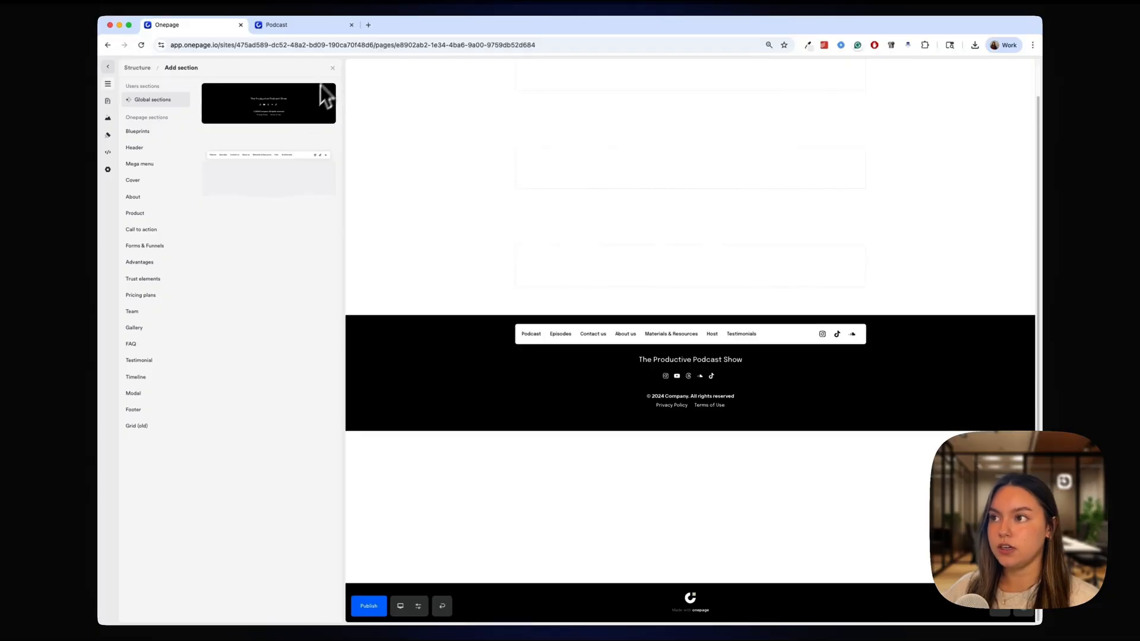
- Move the Menu section above the three layout sections in the page structure
{"action": "left_click", "coordinate": [332, 68]}
{"action": "left_click", "coordinate": [108, 85]}
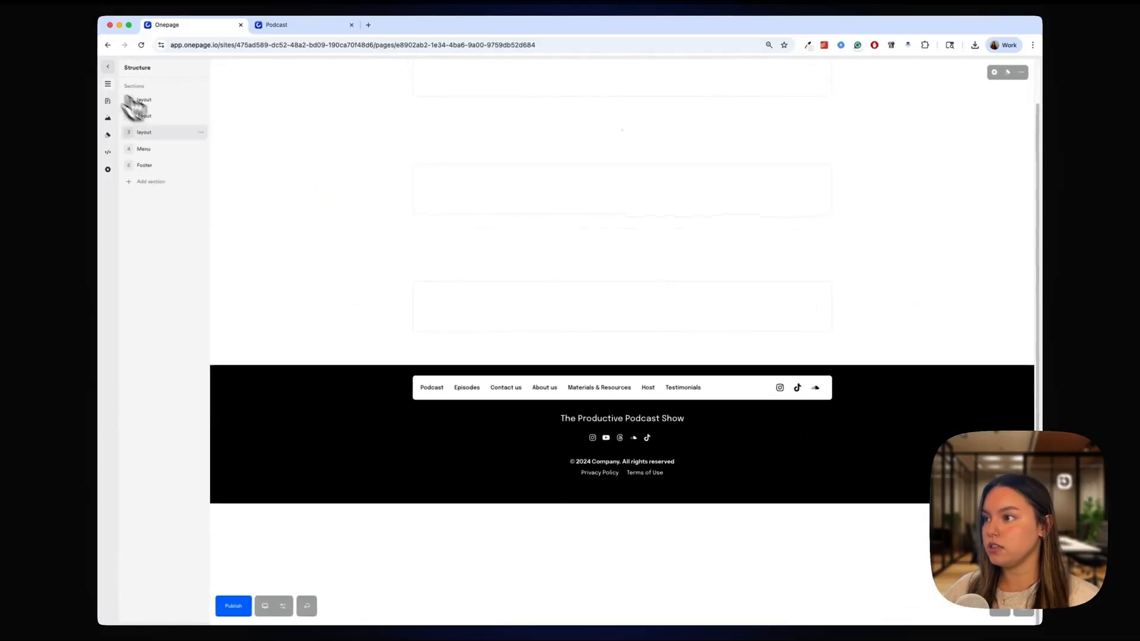
{"action": "left_click_drag", "start_coordinate": [173, 158], "coordinate": [170, 97]}
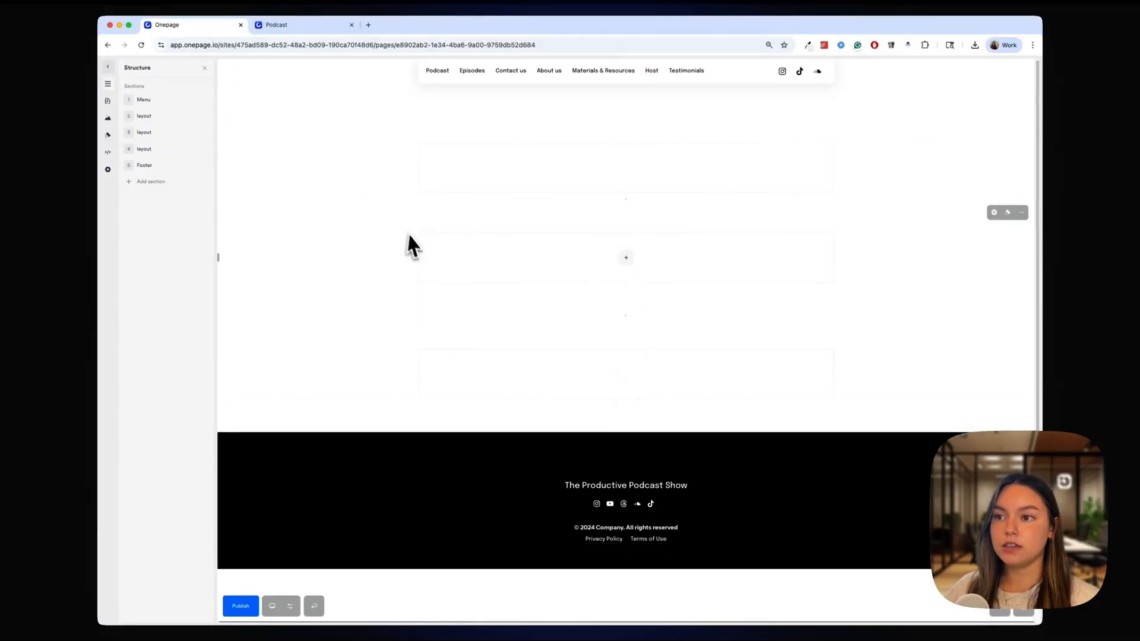
- Examine the published podcast page's design and copy down to the About The Productive Podcast Show section
{"action": "left_click", "coordinate": [302, 30]}
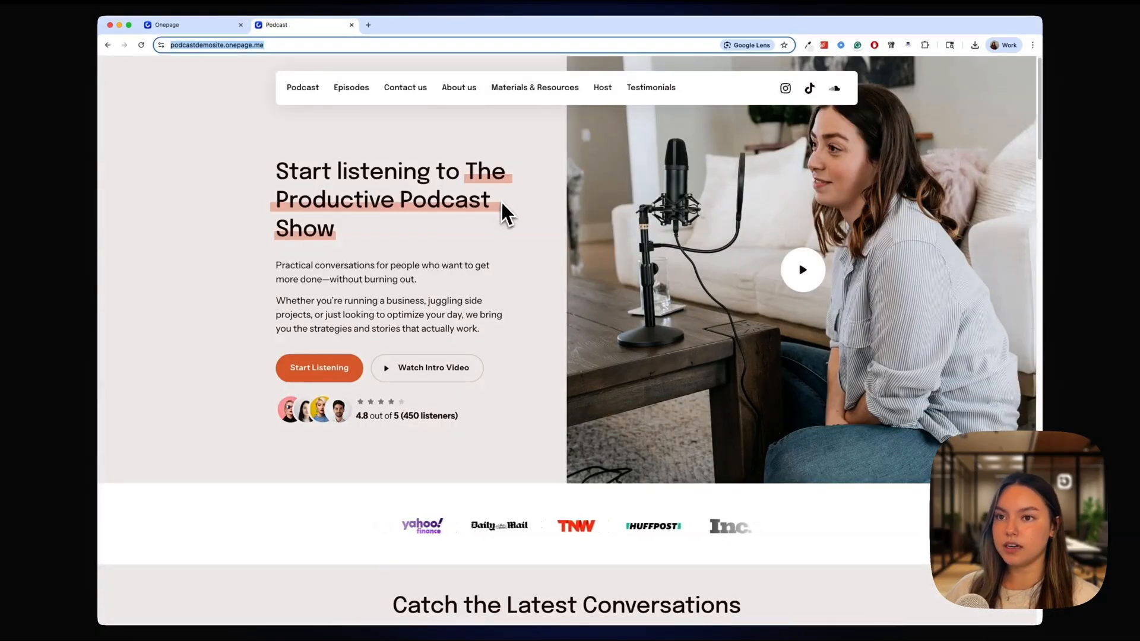
{"action": "scroll", "coordinate": [501, 200], "scroll_direction": "down", "scroll_amount": 10}
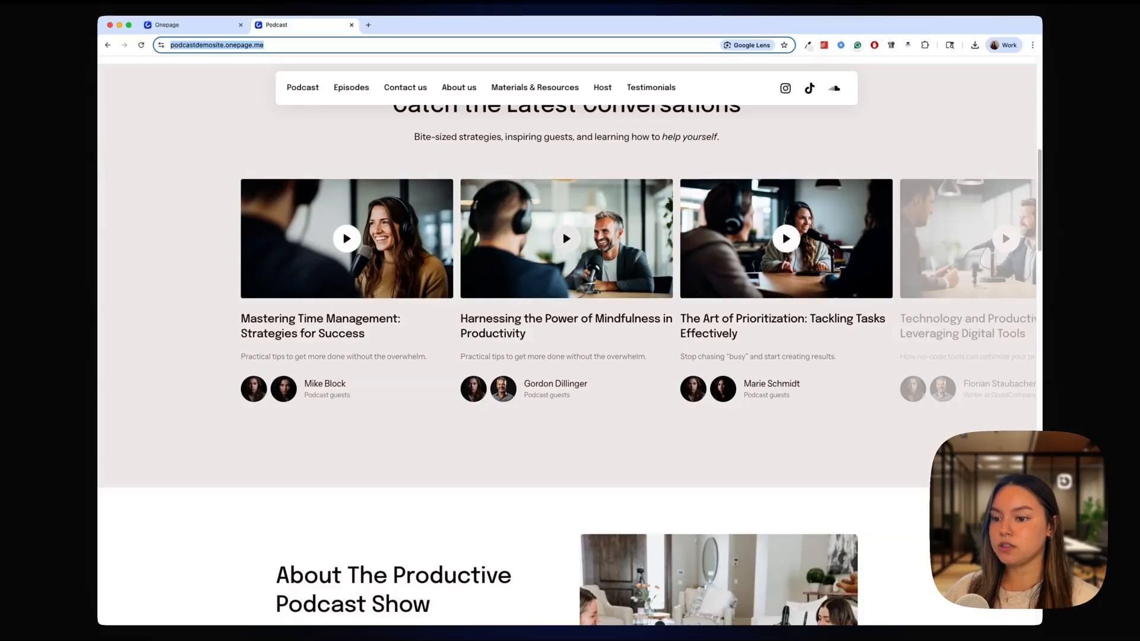
{"action": "scroll", "coordinate": [527, 273], "scroll_direction": "down", "scroll_amount": 5}
{"action": "scroll", "coordinate": [526, 274], "scroll_direction": "down", "scroll_amount": 3}
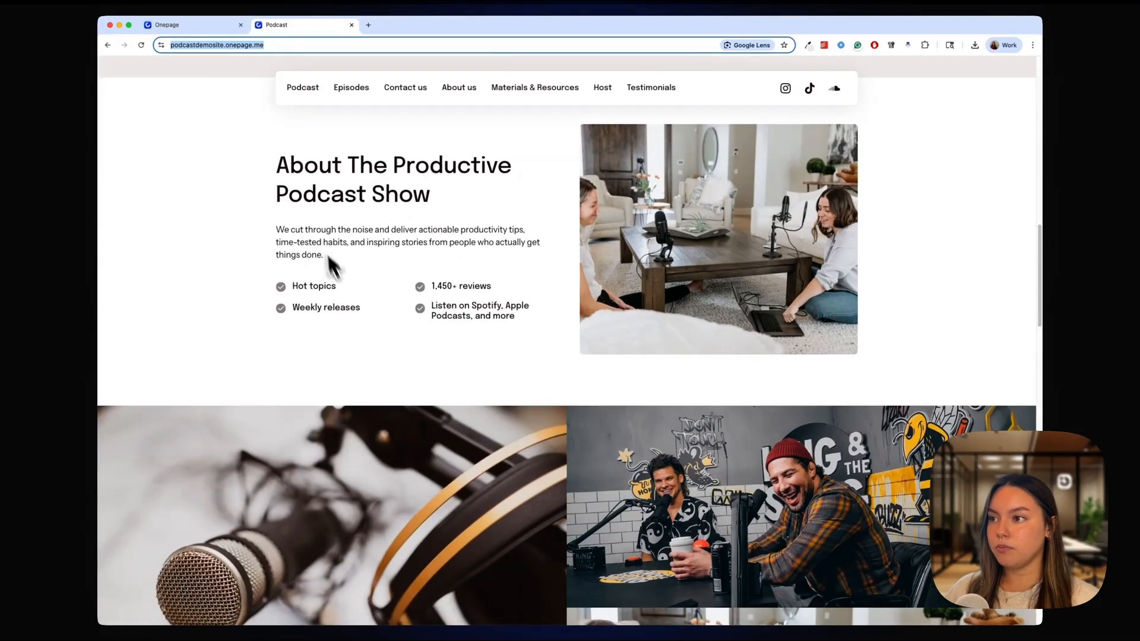
{"action": "scroll", "coordinate": [617, 276], "scroll_direction": "up", "scroll_amount": 1}
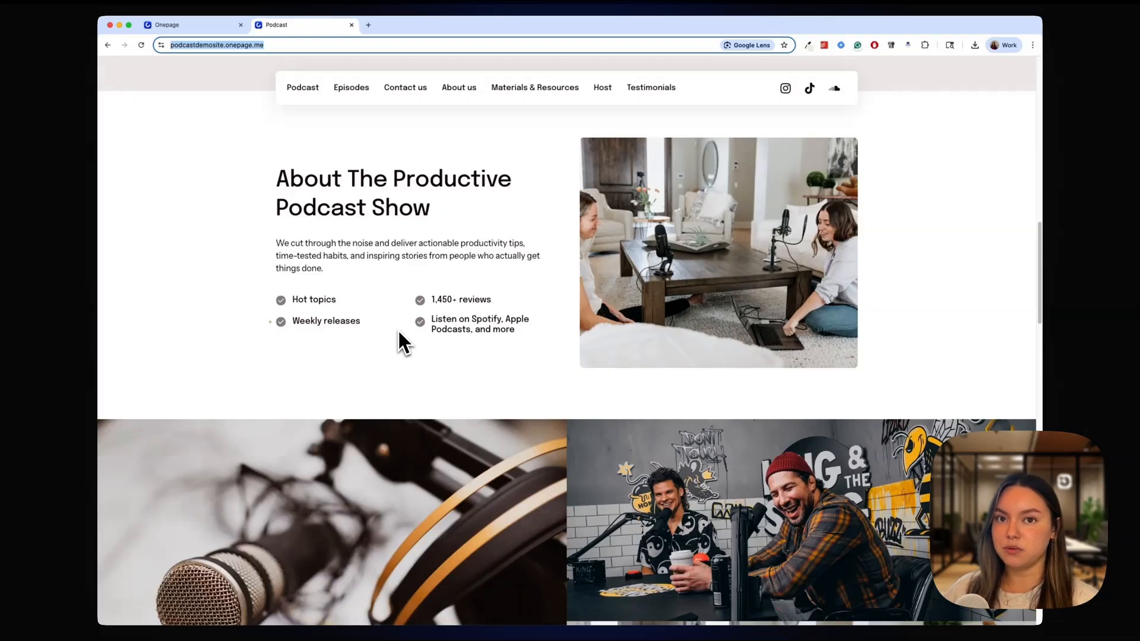
- Add a header element to the first layout section in the editor, reading "404: This page needs a productivity coach."
{"action": "left_click", "coordinate": [216, 27]}
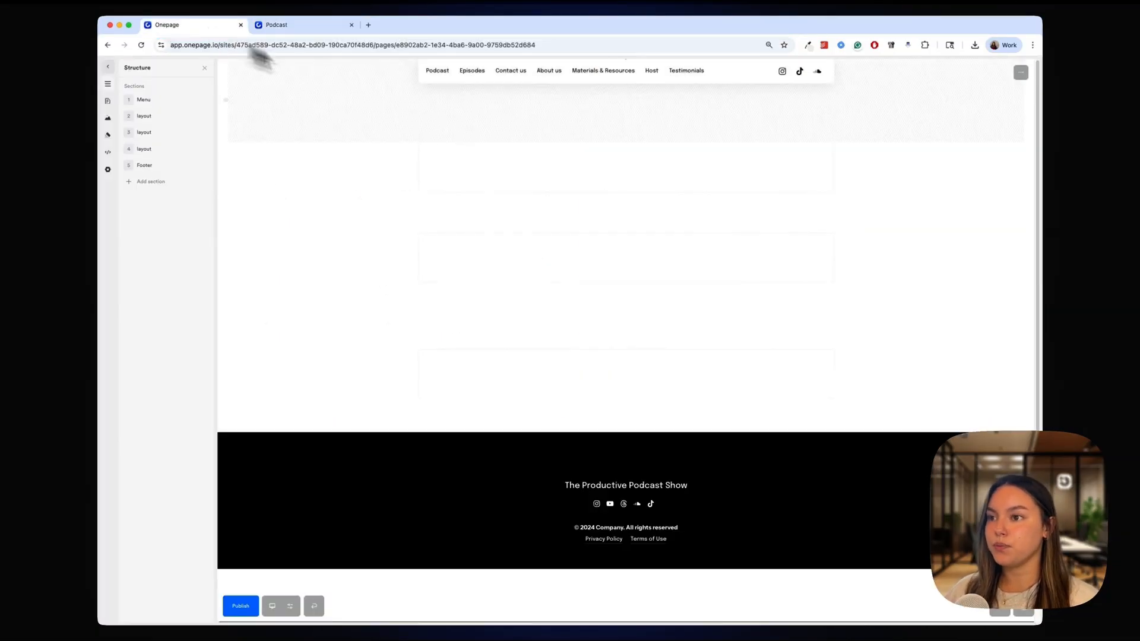
{"action": "left_click", "coordinate": [630, 174]}
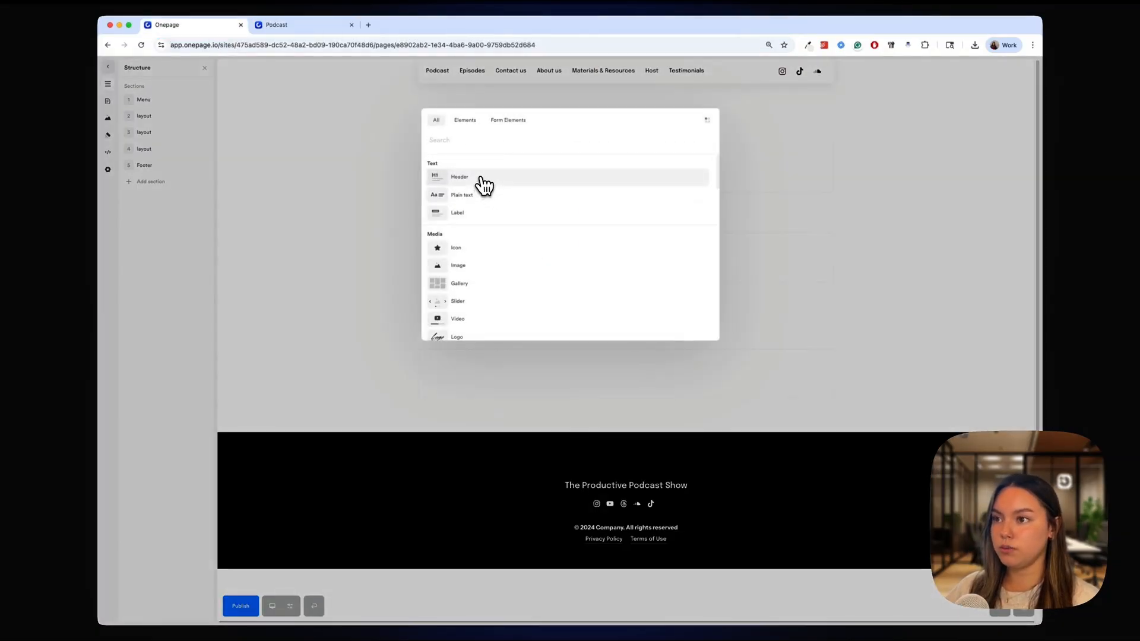
{"action": "left_click", "coordinate": [482, 179]}
{"action": "double_click", "coordinate": [631, 153]}
{"action": "key", "text": "super+a"}
{"action": "type", "text": "404: This page needs a productivity coach."}
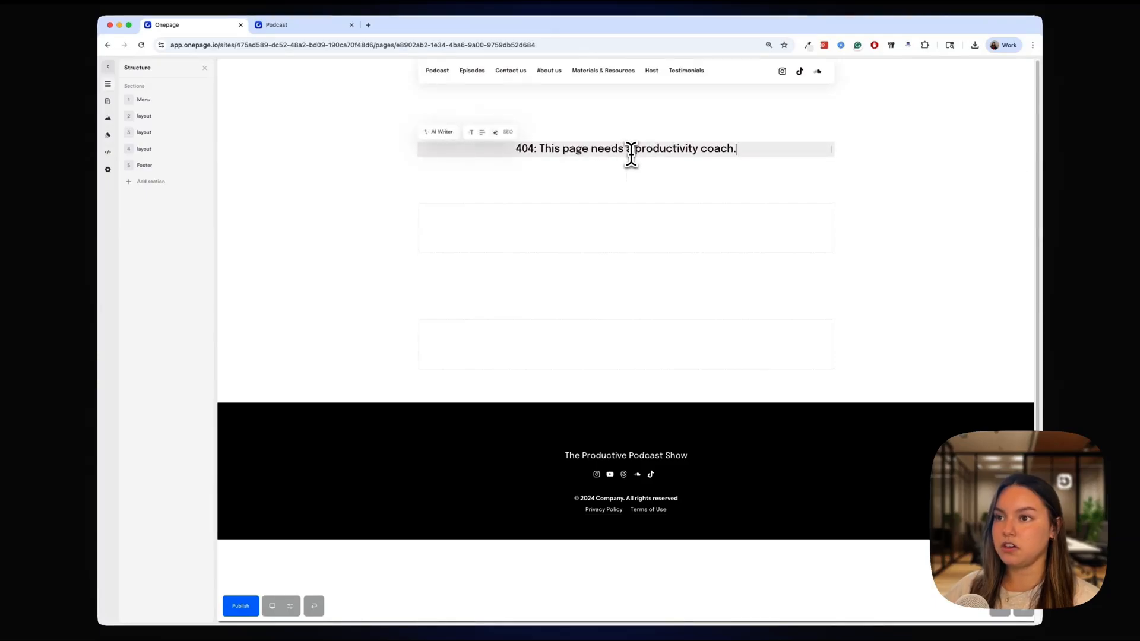
- Set the 404 heading's text size to XL
{"action": "left_click", "coordinate": [471, 133]}
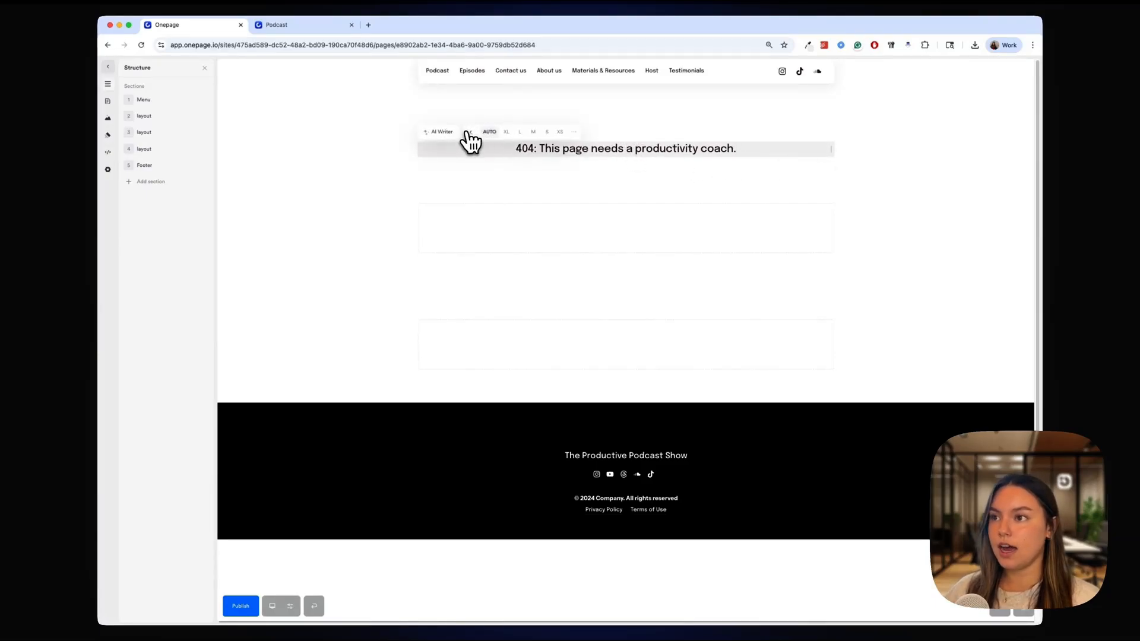
{"action": "left_click", "coordinate": [505, 132]}
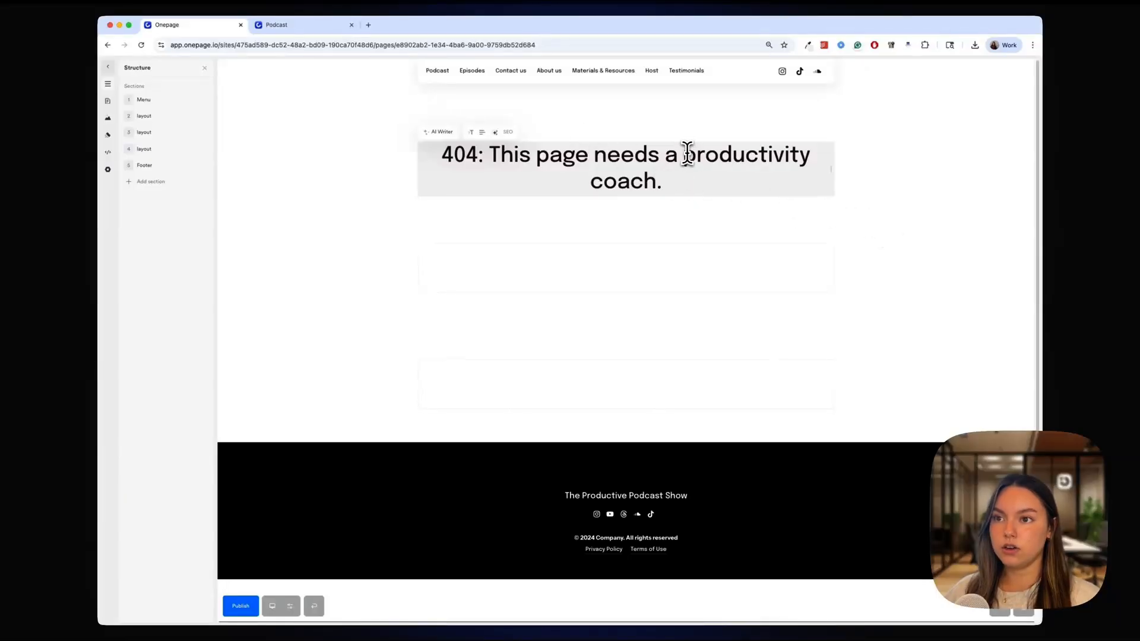
{"action": "left_click", "coordinate": [951, 202]}
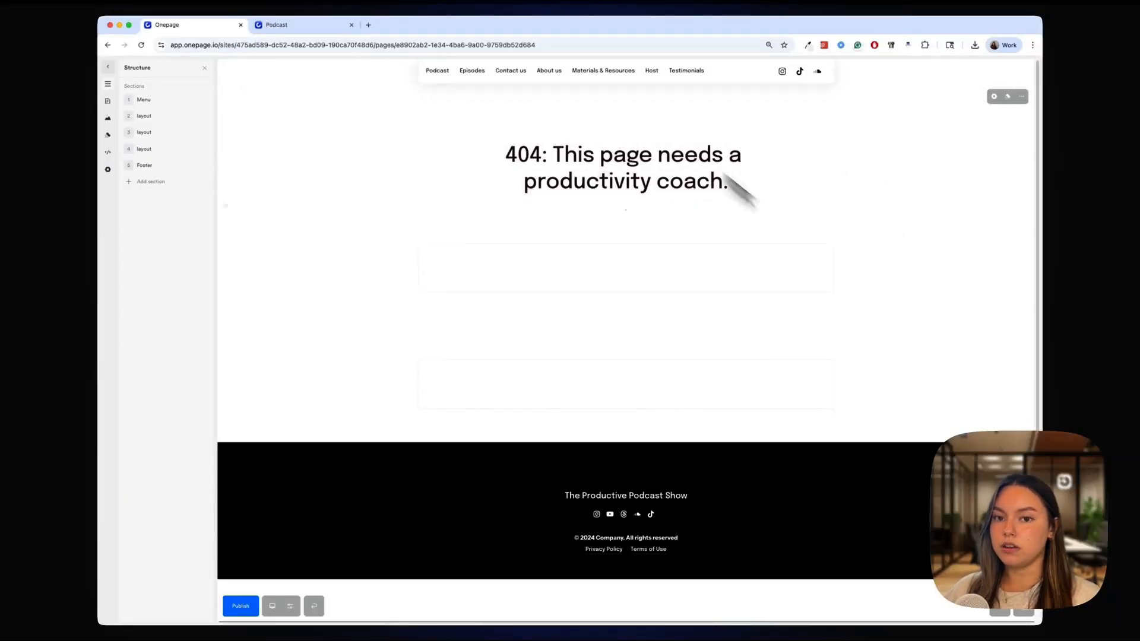
- Add a header to the second layout section reading "It’s probably off procrastinating somewhere. Meanwhile, here’s a podcast episode to get you back on track."
{"action": "left_click", "coordinate": [616, 272]}
{"action": "left_click", "coordinate": [483, 182]}
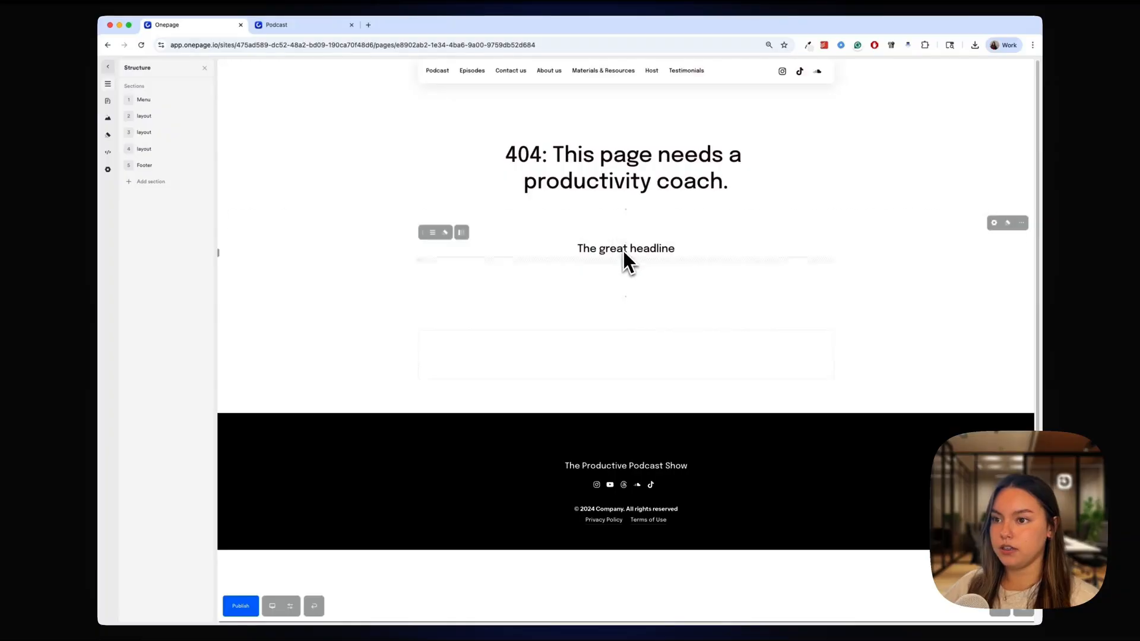
{"action": "left_click", "coordinate": [622, 249]}
{"action": "type", "text": "It’s probably off procrastinating somewhere. Meanwhile, here’s a podcast episode to get you back on track."}
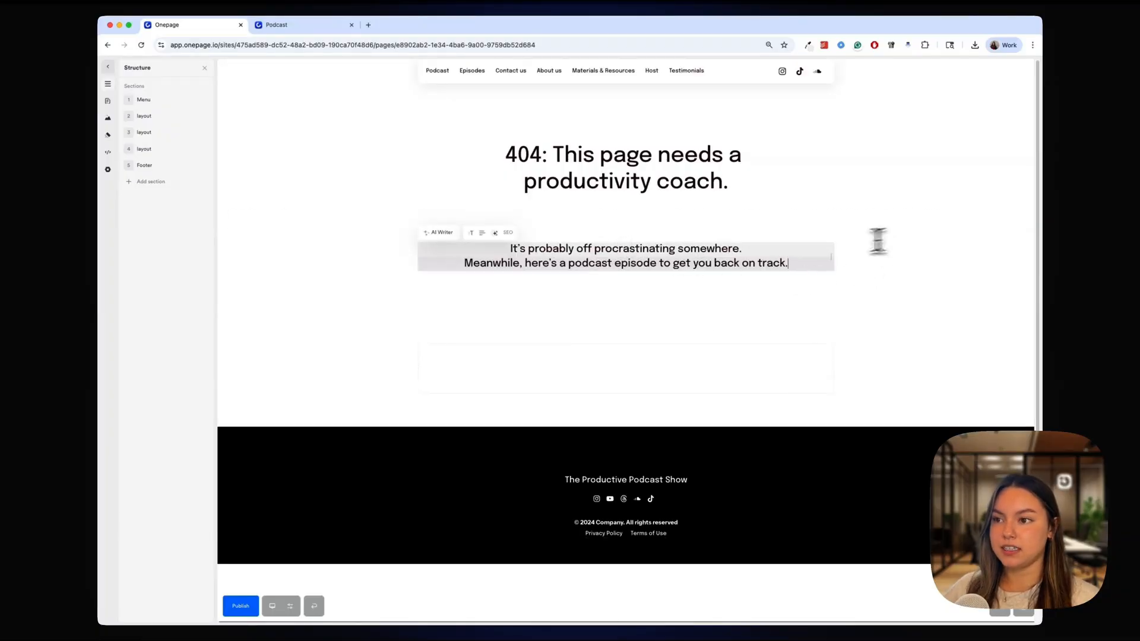
- Split the subheading into two paragraphs at "Meanwhile" and close the gap between it and the 404 heading
{"action": "left_click", "coordinate": [465, 263]}
{"action": "key", "text": "Return"}
{"action": "left_click", "coordinate": [685, 205]}
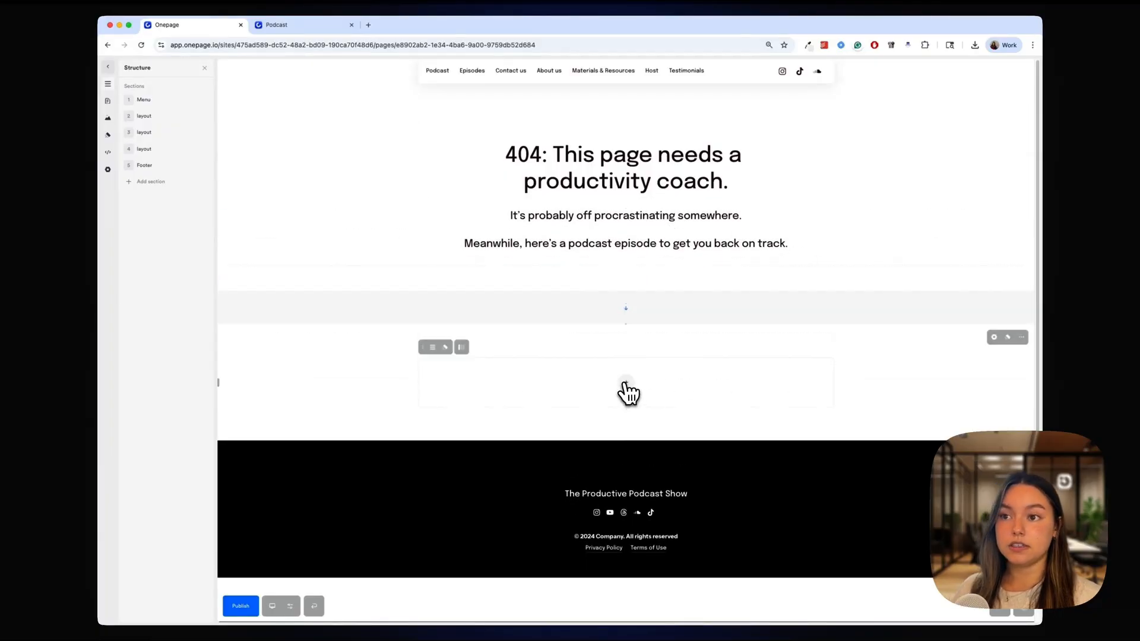
- Add a Buttons element to the empty third layout section
{"action": "left_click", "coordinate": [626, 391]}
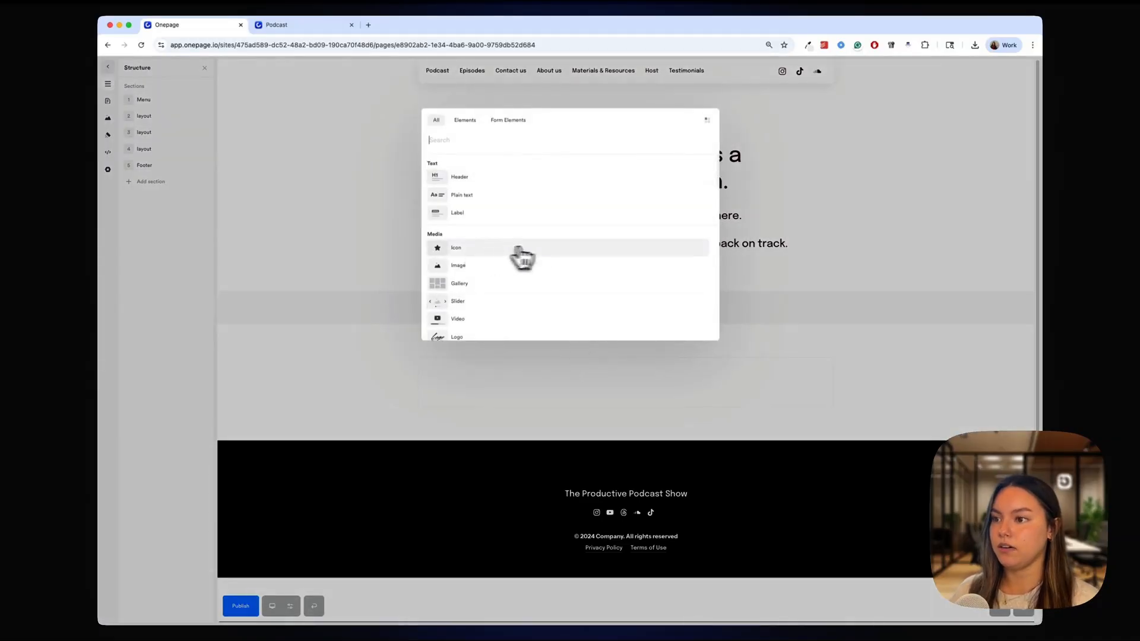
{"action": "left_click", "coordinate": [466, 121]}
{"action": "scroll", "coordinate": [471, 285], "scroll_direction": "down", "scroll_amount": 3}
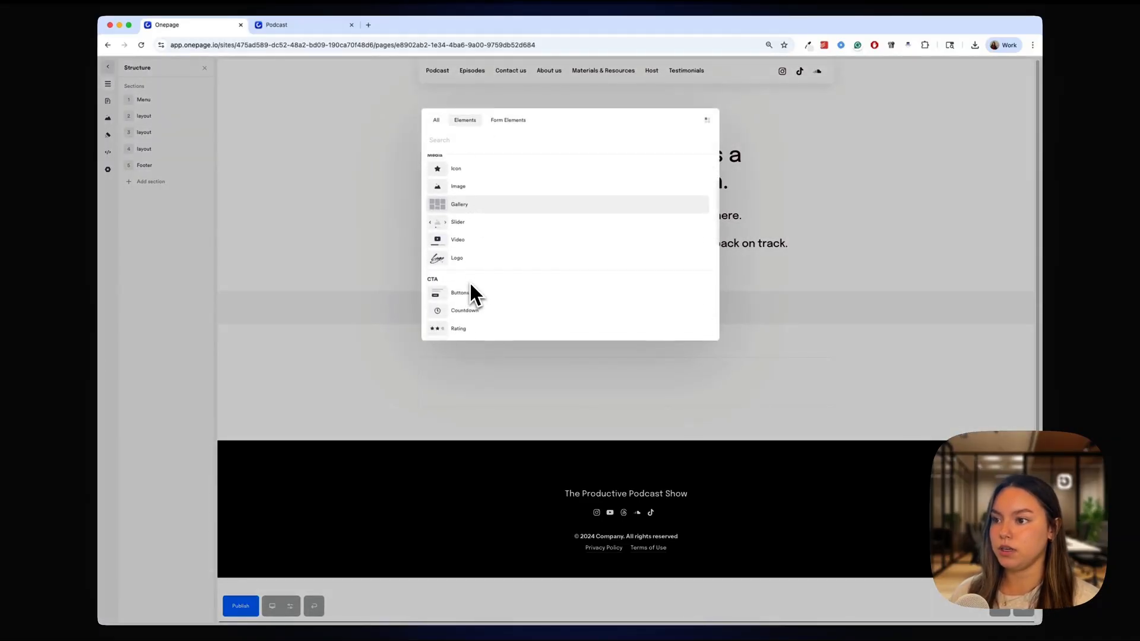
{"action": "left_click", "coordinate": [469, 280]}
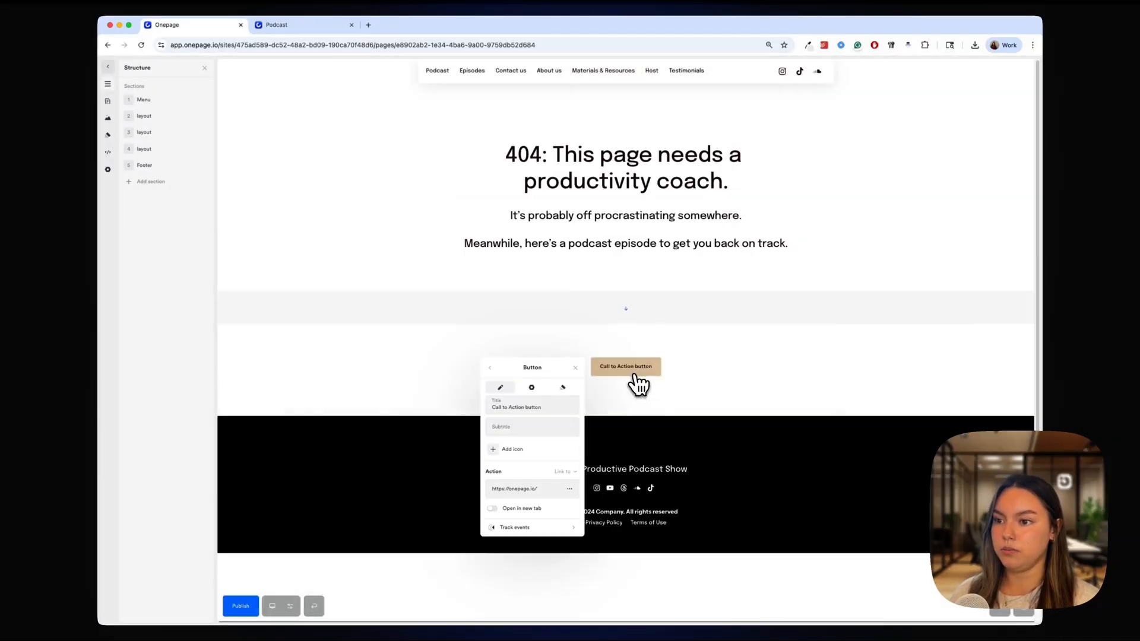
- Set the call-to-action button's title to "Take me back!"
{"action": "triple_click", "coordinate": [513, 407]}
{"action": "type", "text": "Take me bav"}
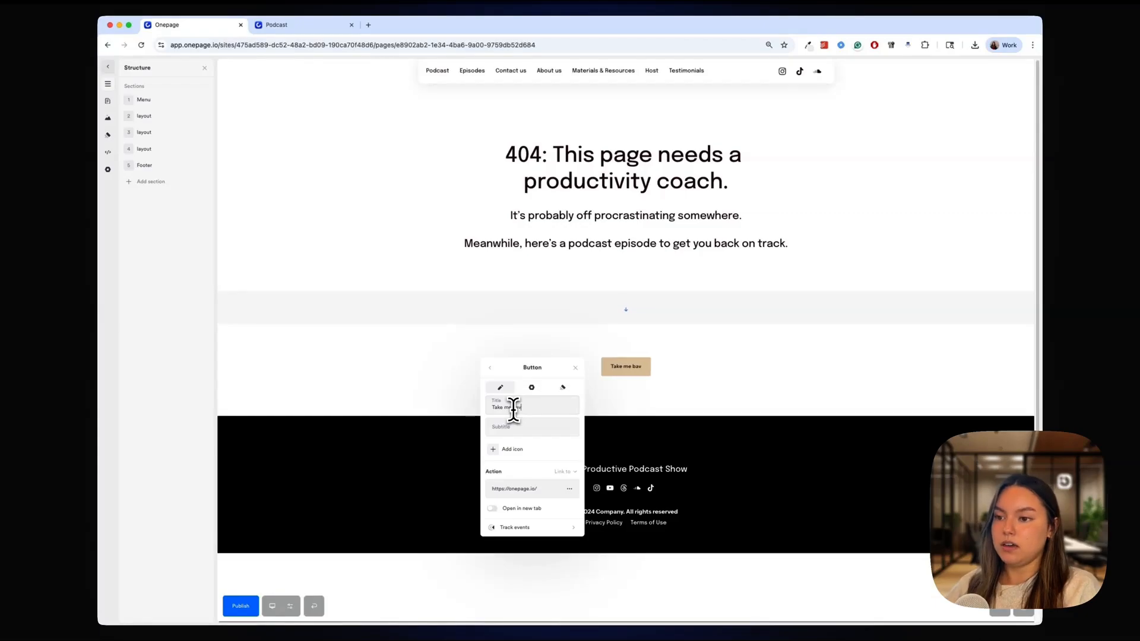
{"action": "key", "text": "BackSpace"}
{"action": "type", "text": "ck!"}
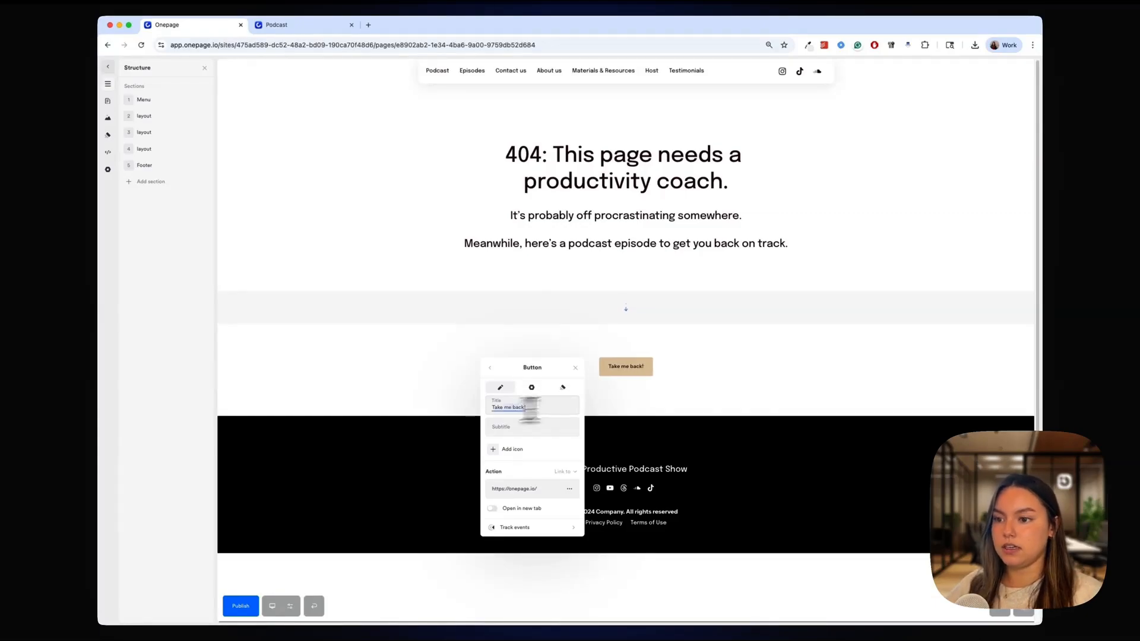
{"action": "left_click", "coordinate": [771, 399]}
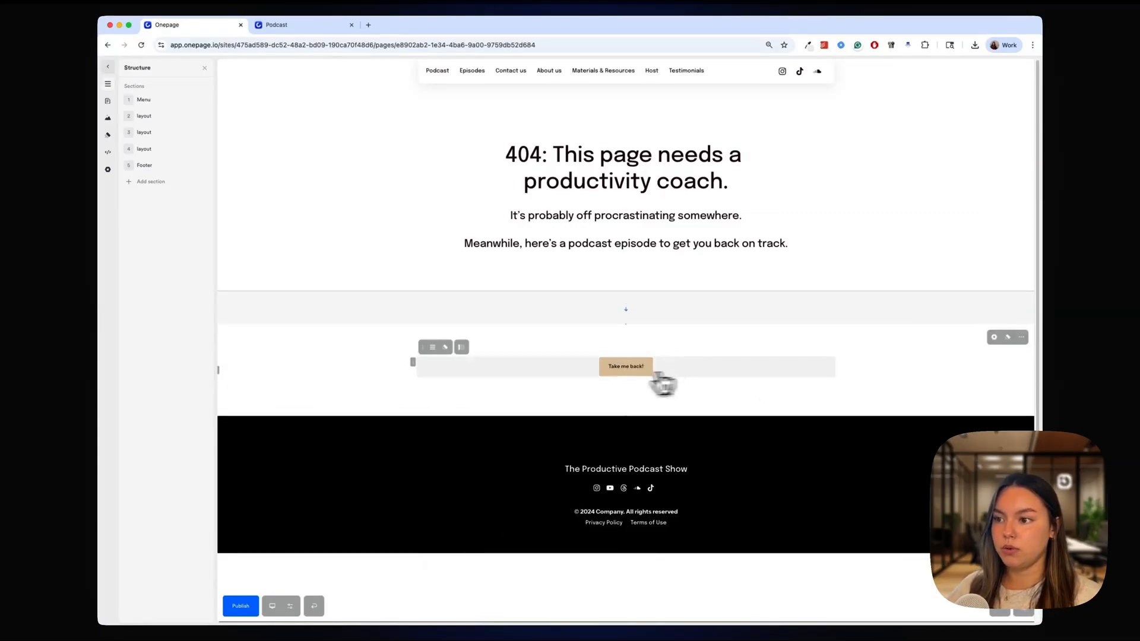
- Enable the secondary button beside the primary one and title it "Watch the latest episode"
{"action": "left_click", "coordinate": [534, 365]}
{"action": "left_click", "coordinate": [501, 402]}
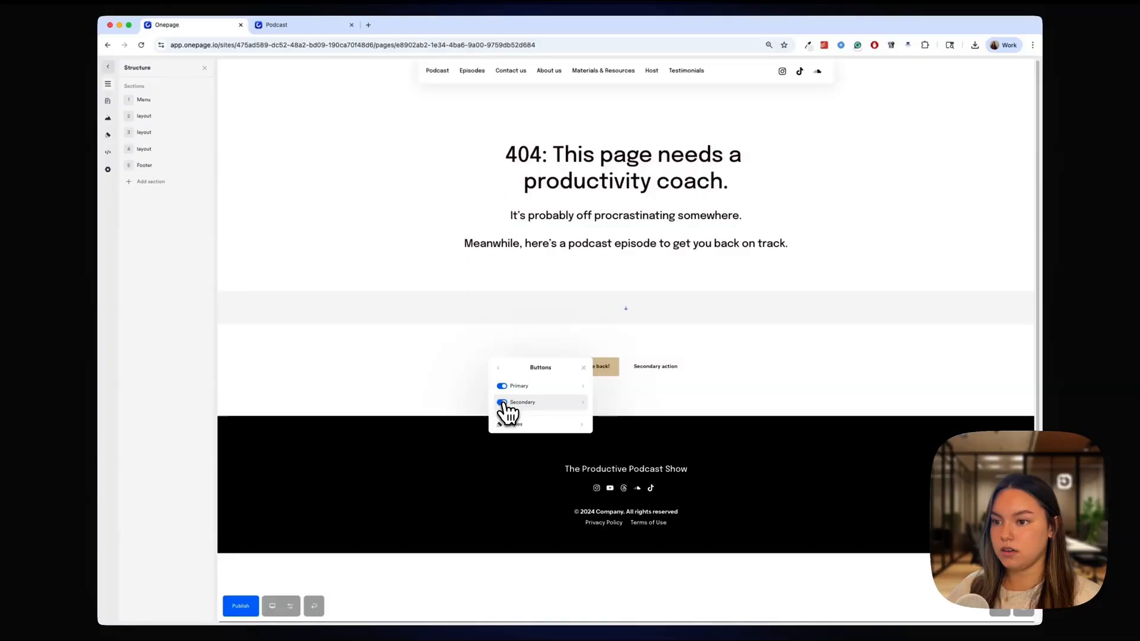
{"action": "left_click", "coordinate": [563, 403]}
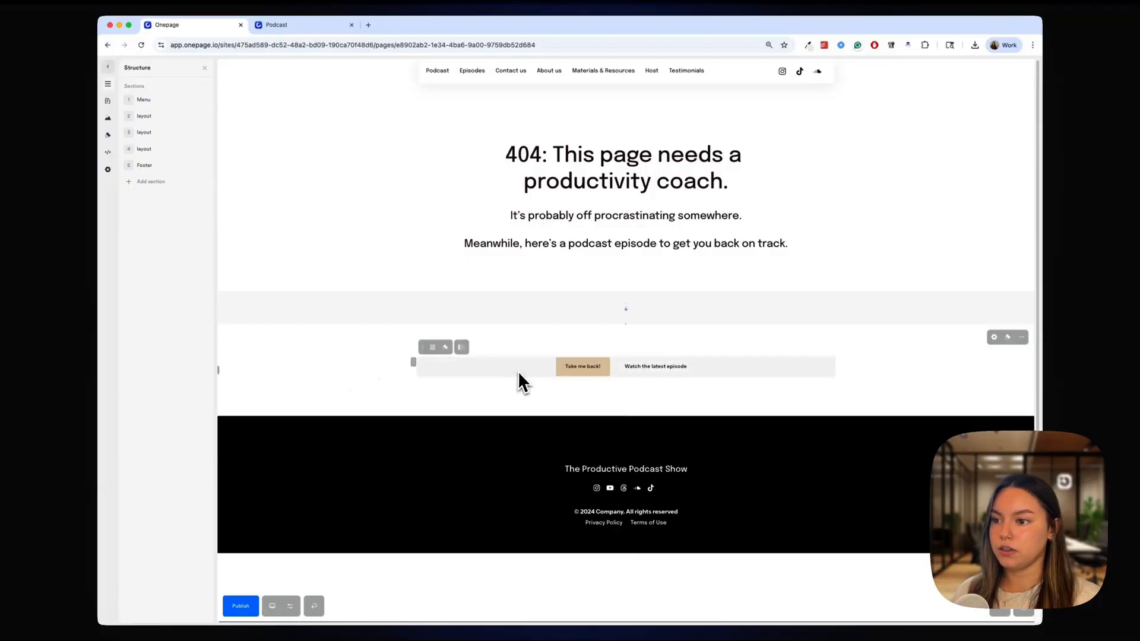
- Reduce the spacing above and below the buttons so they sit closer to the subheading and the footer
{"action": "left_click", "coordinate": [516, 370]}
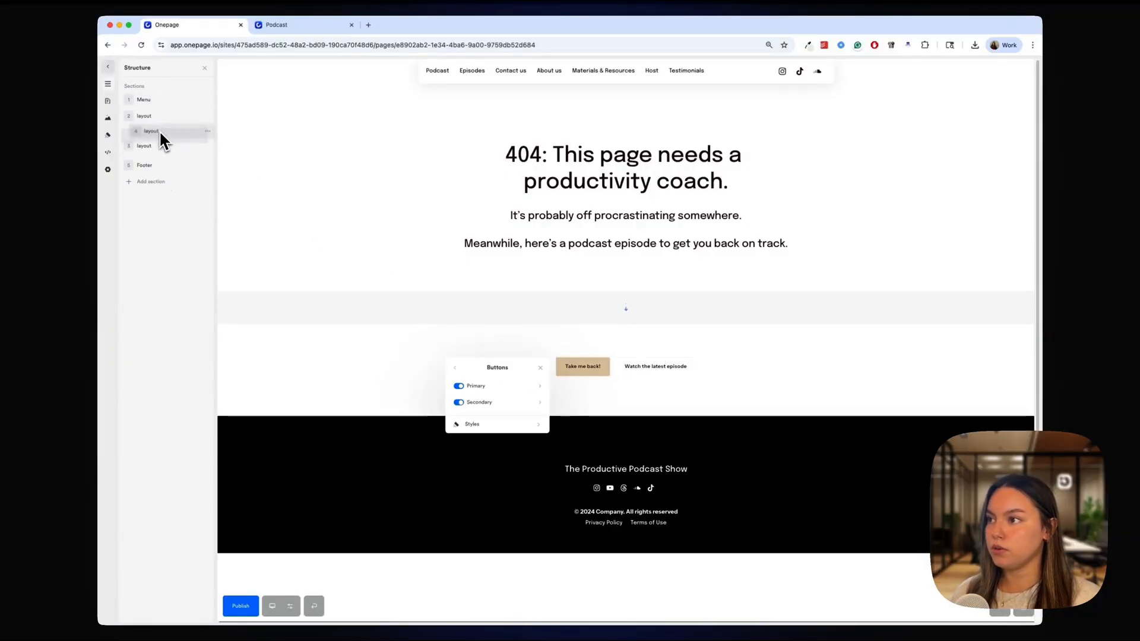
{"action": "left_click_drag", "start_coordinate": [160, 135], "coordinate": [160, 138]}
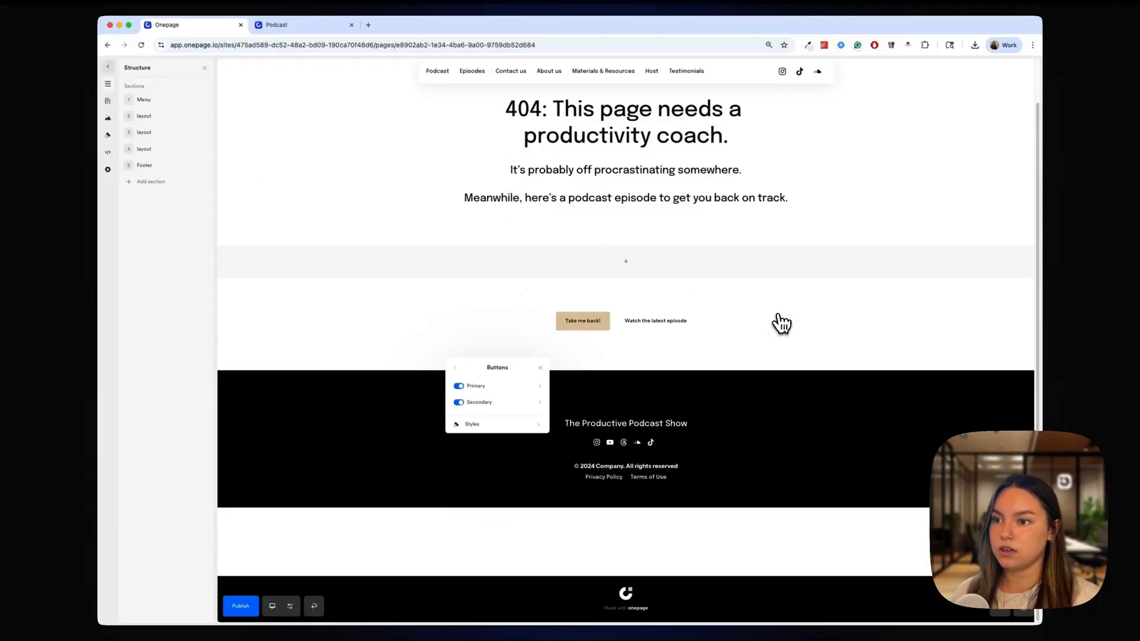
{"action": "left_click", "coordinate": [780, 330]}
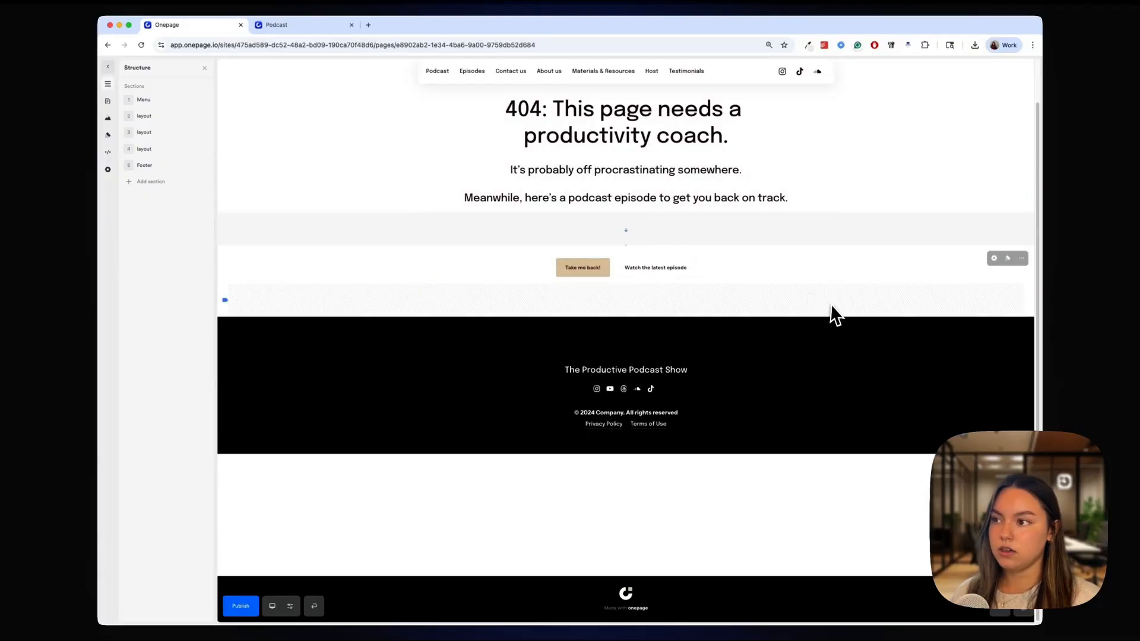
{"action": "scroll", "coordinate": [645, 218], "scroll_direction": "up", "scroll_amount": 1}
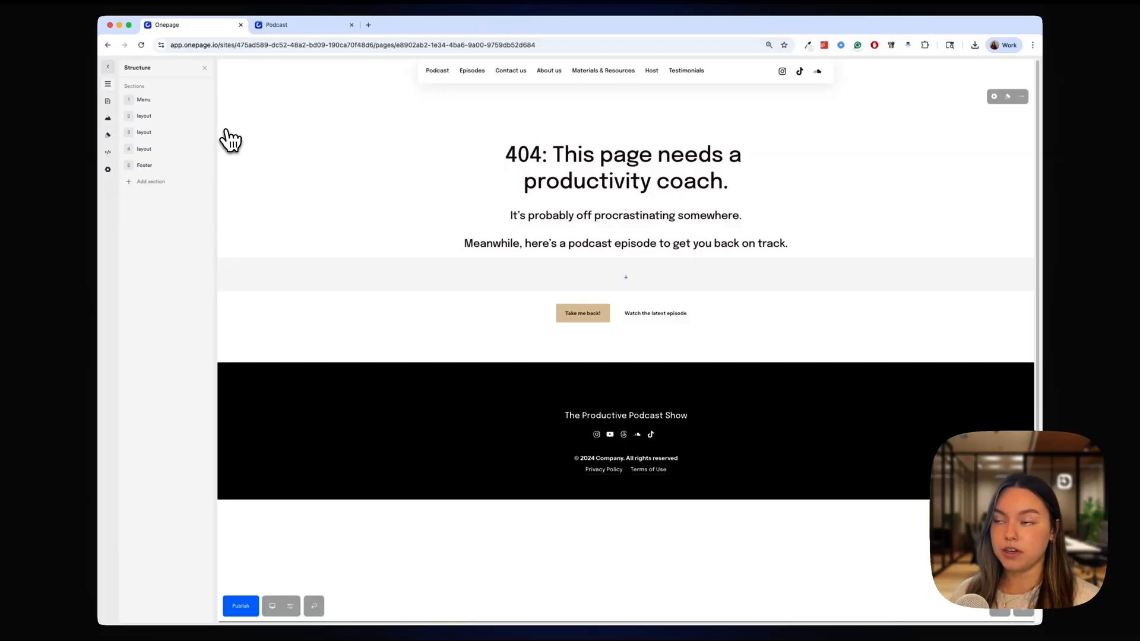
- Add a single-column blueprint section to the page and move it directly below the Menu section
{"action": "left_click", "coordinate": [178, 181]}
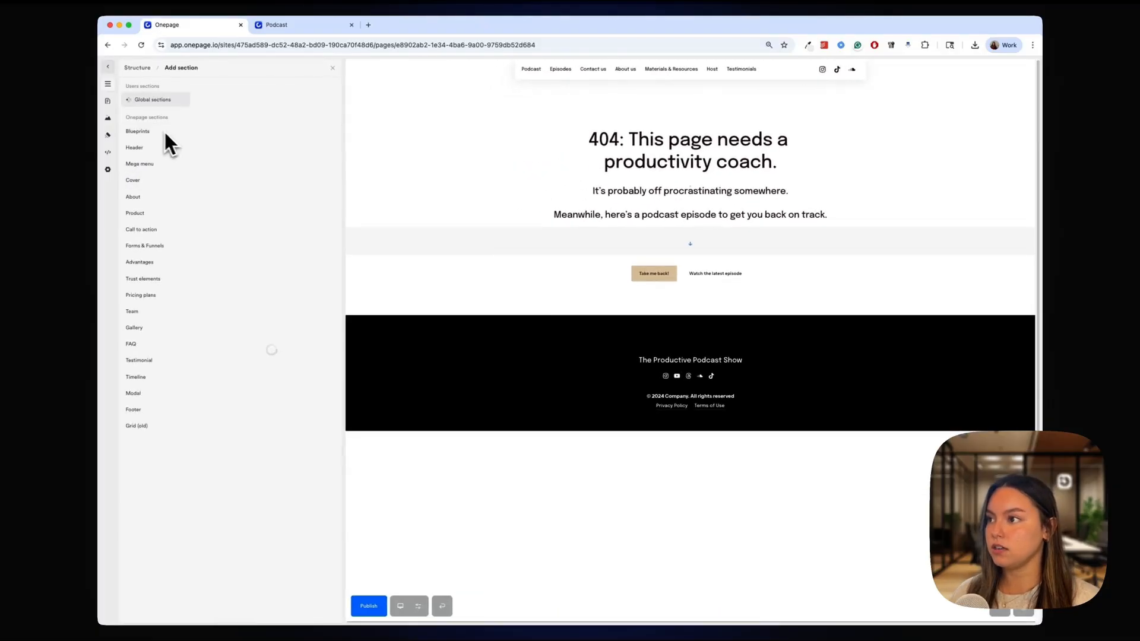
{"action": "left_click", "coordinate": [169, 132]}
{"action": "left_click", "coordinate": [242, 123]}
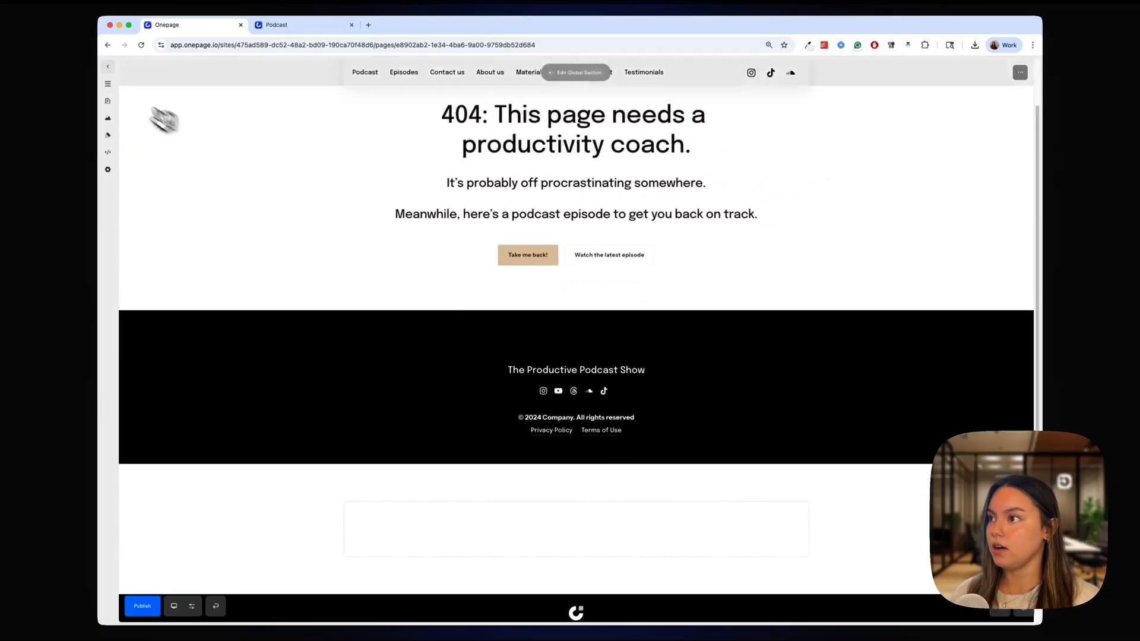
{"action": "left_click", "coordinate": [108, 83]}
{"action": "left_click_drag", "start_coordinate": [168, 168], "coordinate": [167, 113]}
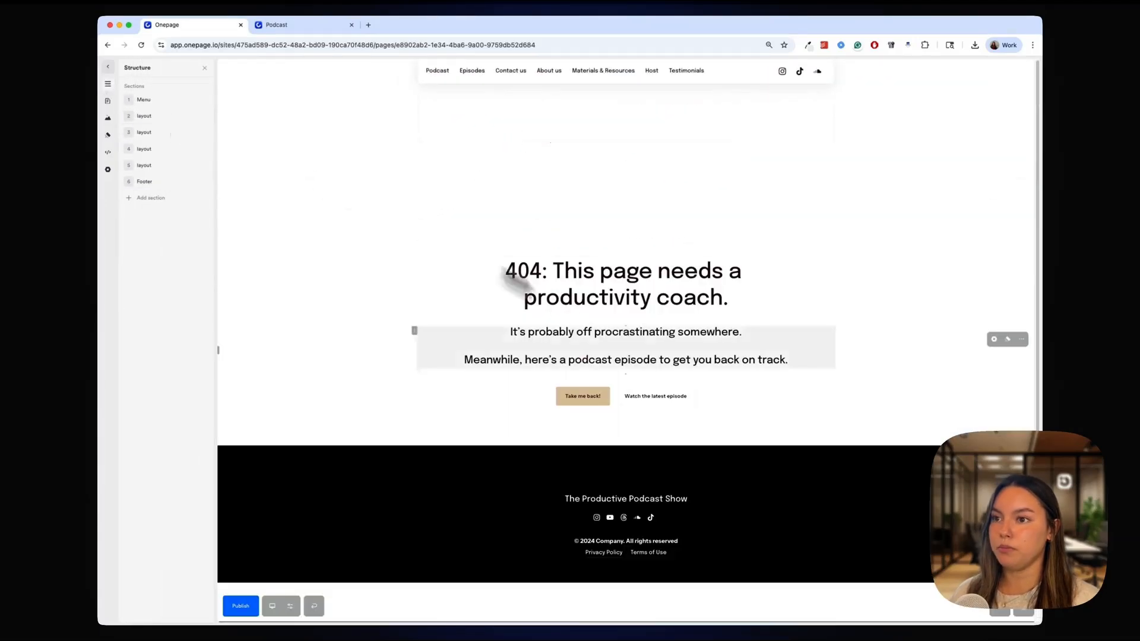
- Add an image element with the headphones GIF from Downloads to the new top layout section and reduce the space beneath it
{"action": "left_click", "coordinate": [625, 118]}
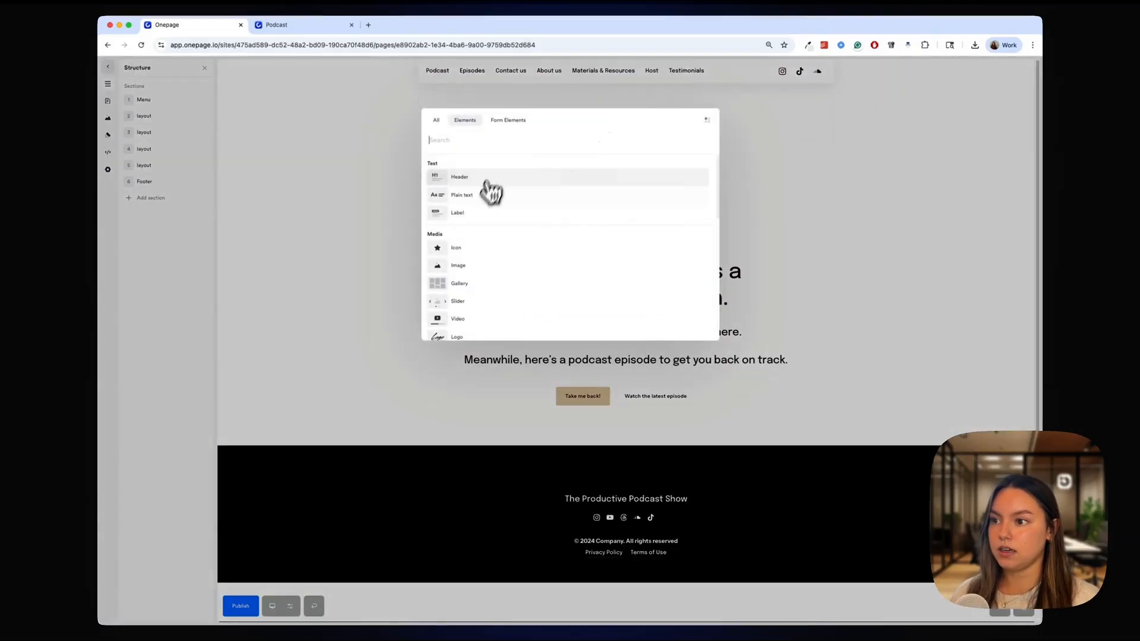
{"action": "left_click", "coordinate": [474, 265]}
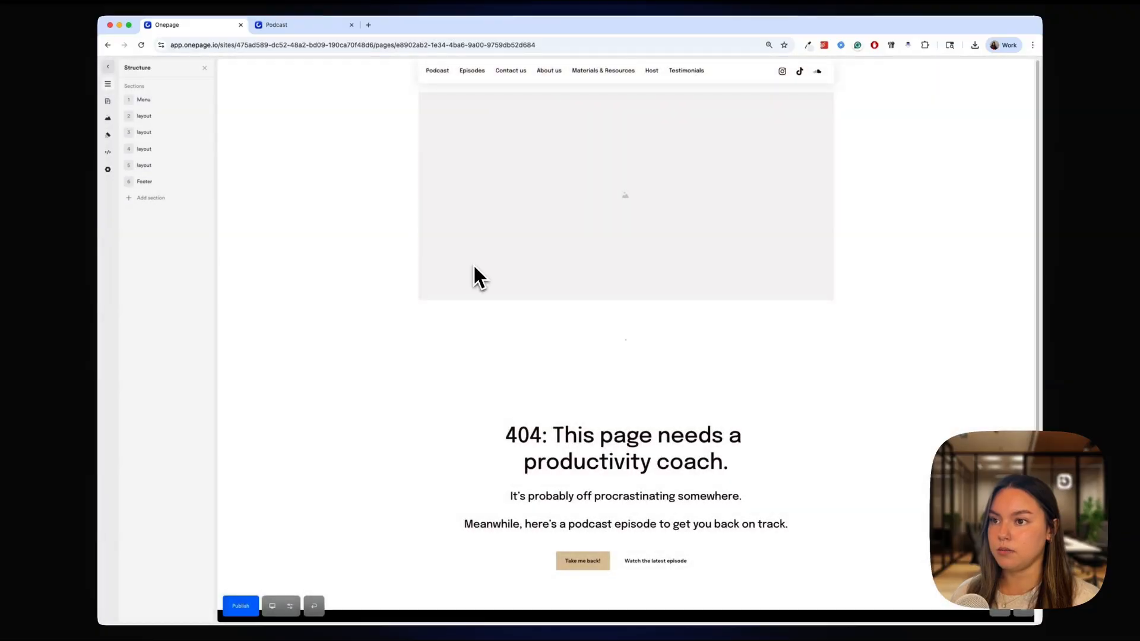
{"action": "left_click", "coordinate": [627, 182]}
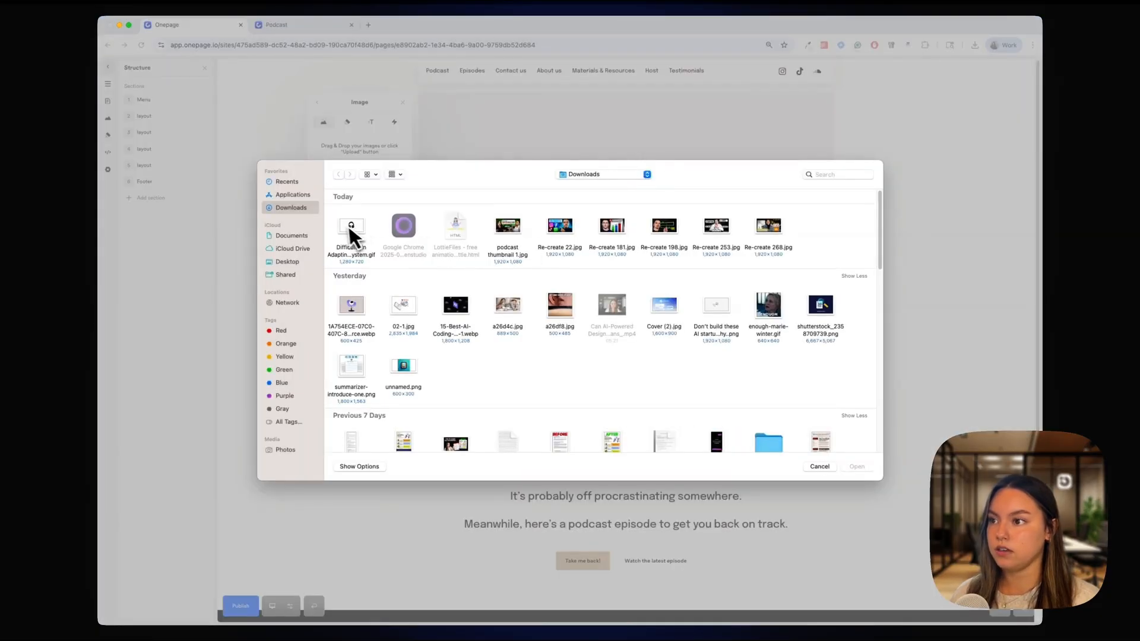
{"action": "double_click", "coordinate": [351, 229]}
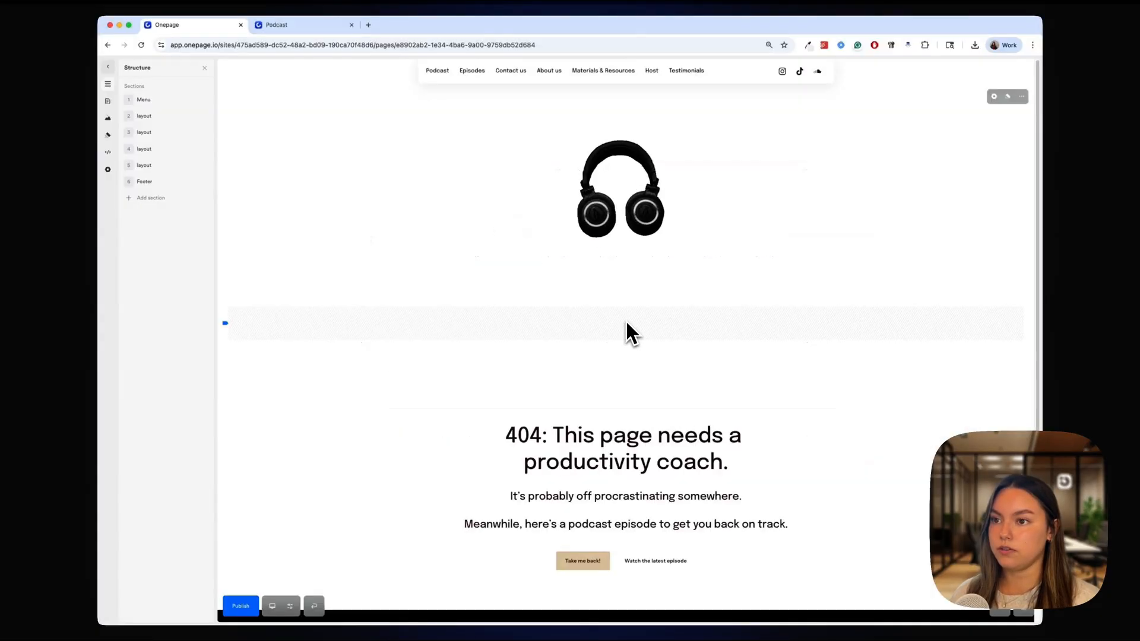
{"action": "left_click_drag", "start_coordinate": [637, 403], "coordinate": [621, 265]}
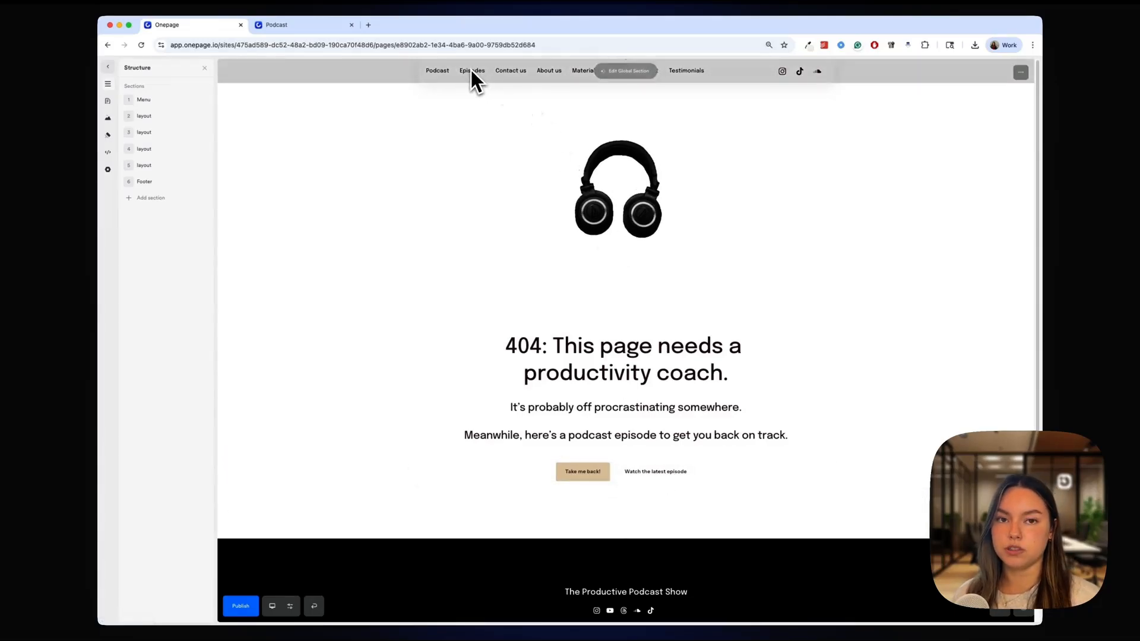
{"action": "left_click", "coordinate": [587, 435]}
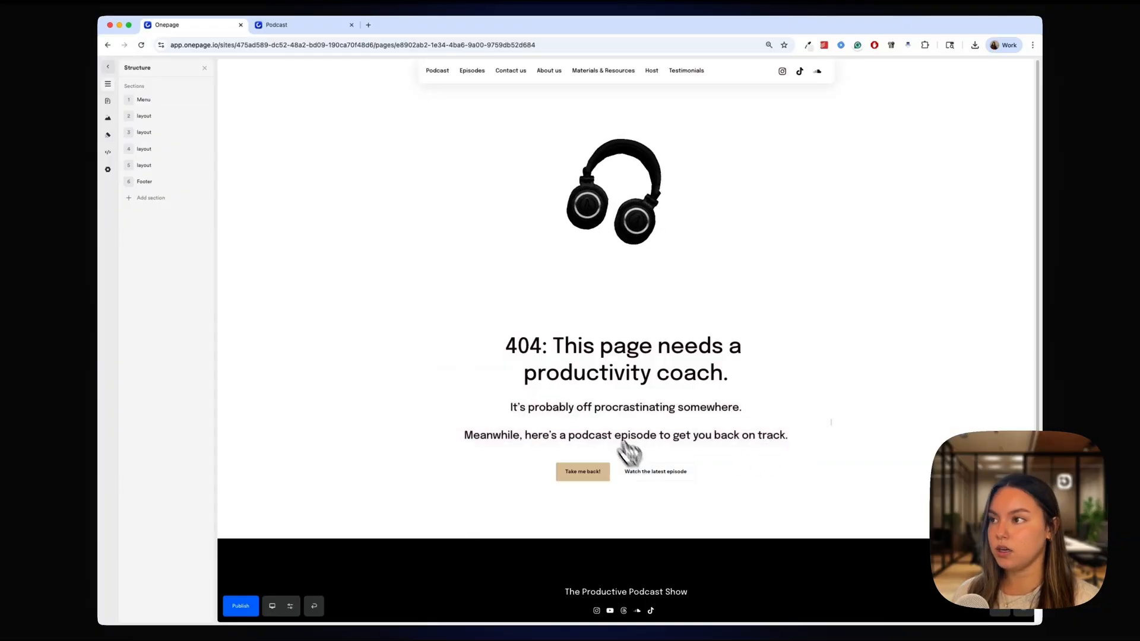
- Add another single-column blueprint section and move it above the footer, between the subheading and the buttons
{"action": "left_click", "coordinate": [108, 84]}
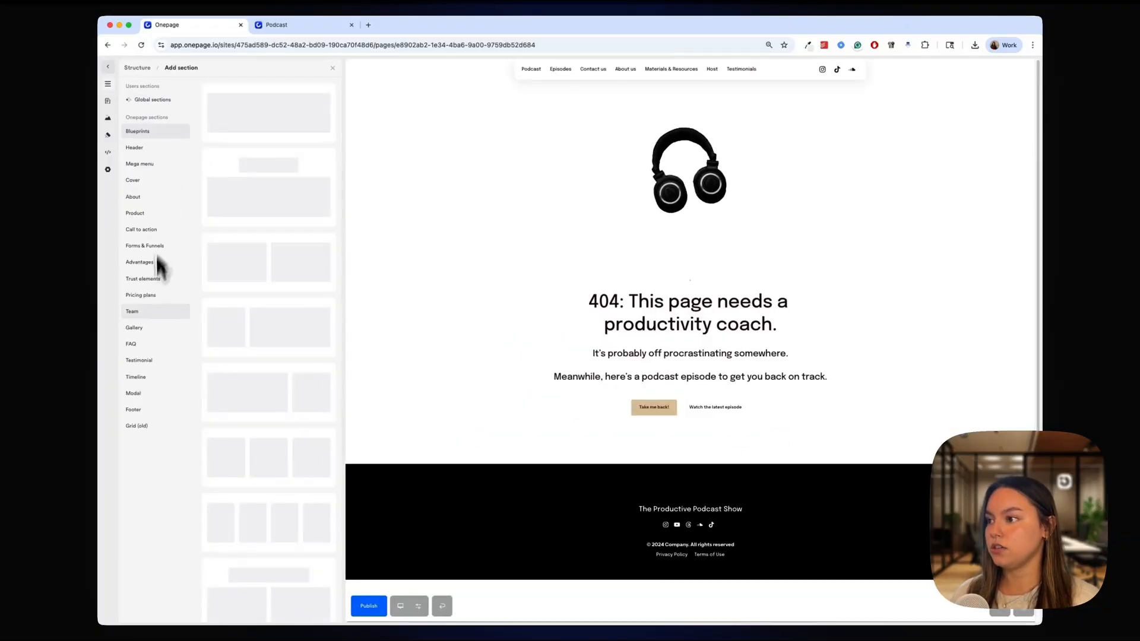
{"action": "scroll", "coordinate": [497, 254], "scroll_direction": "down", "scroll_amount": 2}
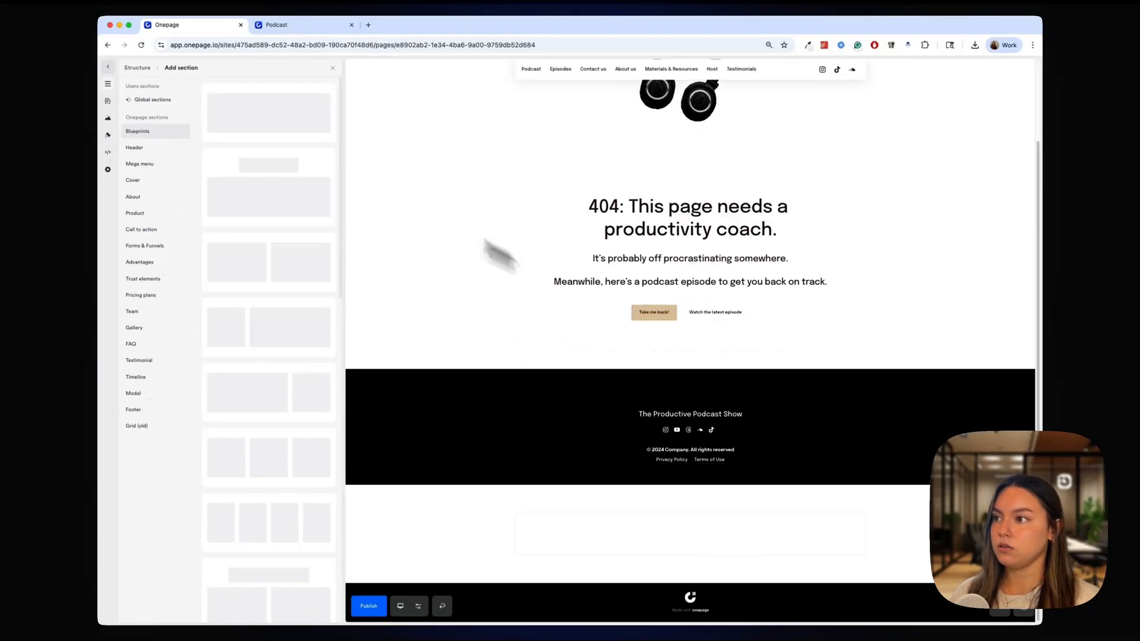
{"action": "left_click", "coordinate": [332, 68]}
{"action": "left_click", "coordinate": [108, 85]}
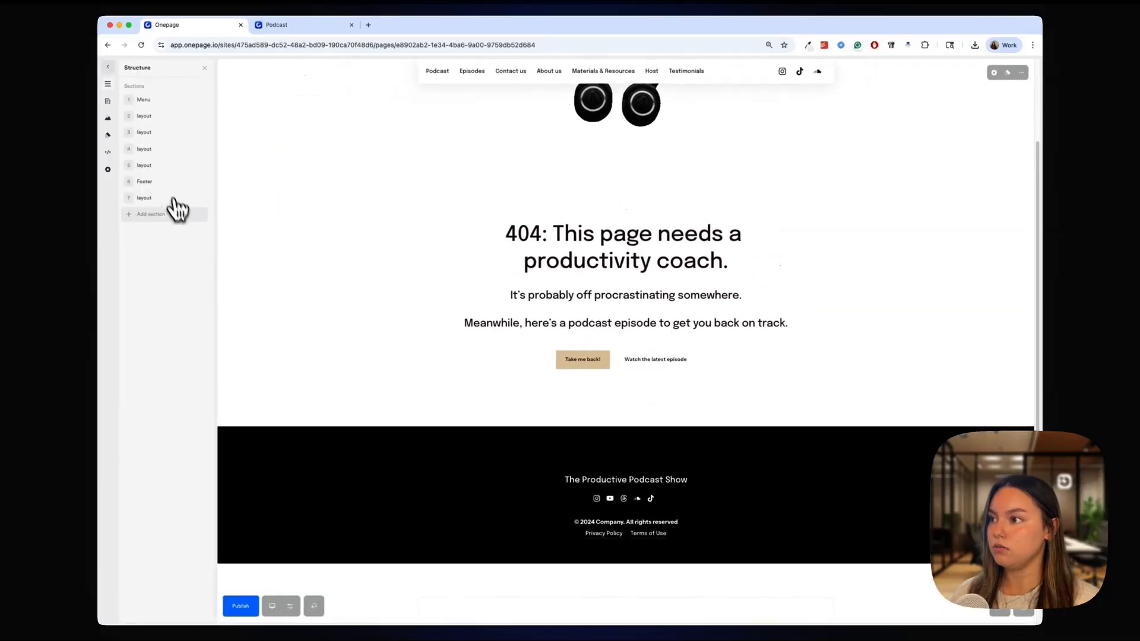
{"action": "left_click_drag", "start_coordinate": [168, 204], "coordinate": [172, 172]}
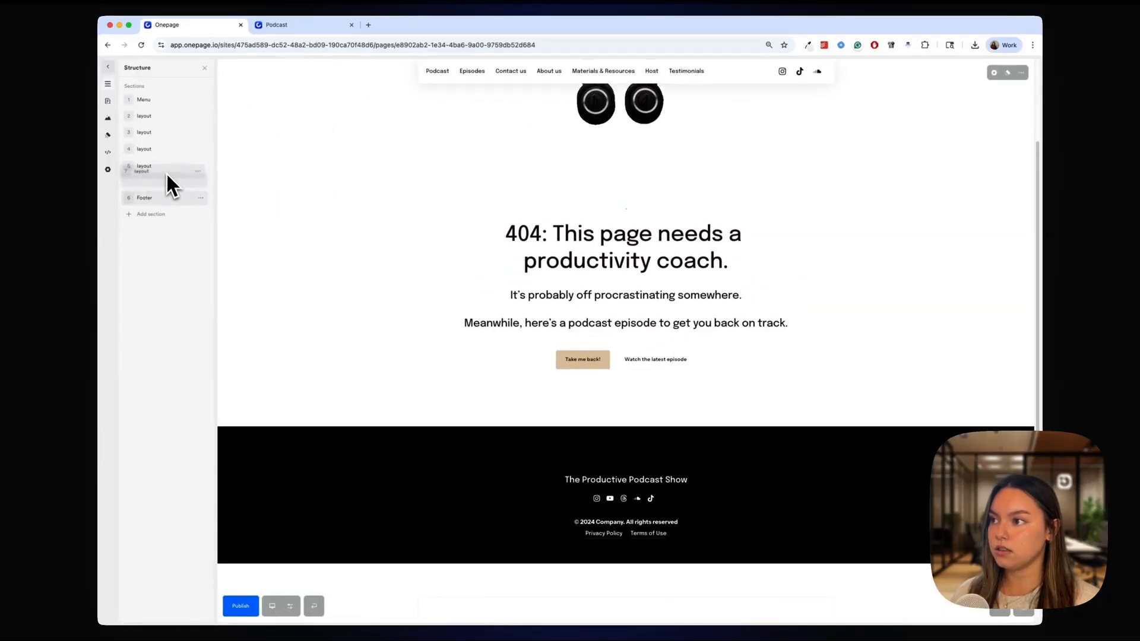
- Add a Video element to the empty layout section between the subheading and the buttons
{"action": "left_click", "coordinate": [626, 300]}
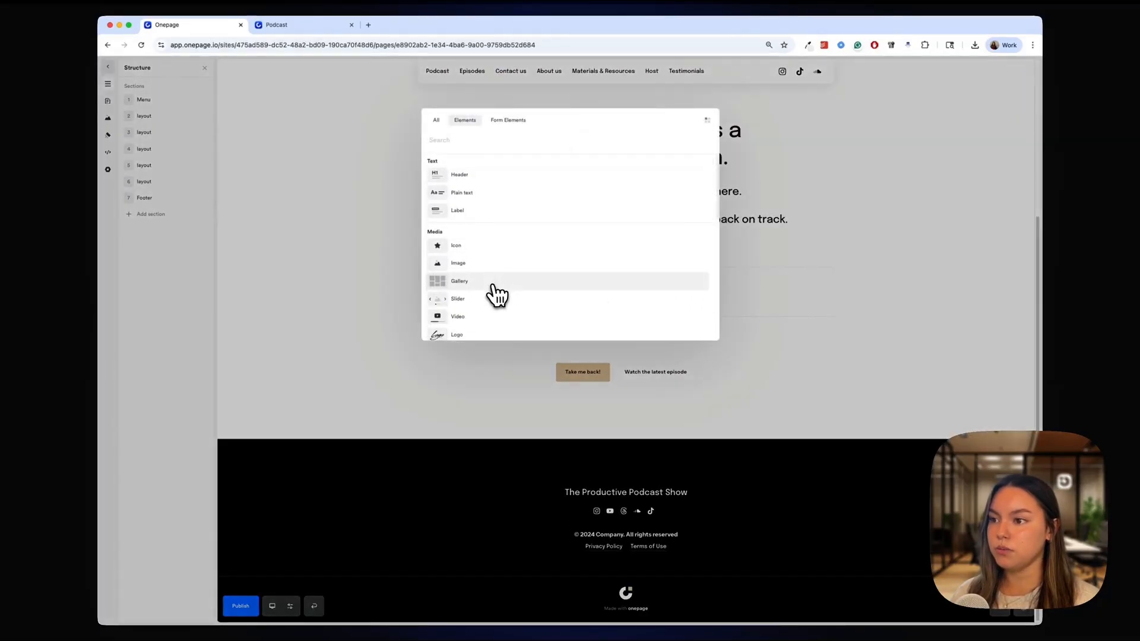
{"action": "scroll", "coordinate": [493, 300], "scroll_direction": "down", "scroll_amount": 1}
{"action": "left_click", "coordinate": [479, 307]}
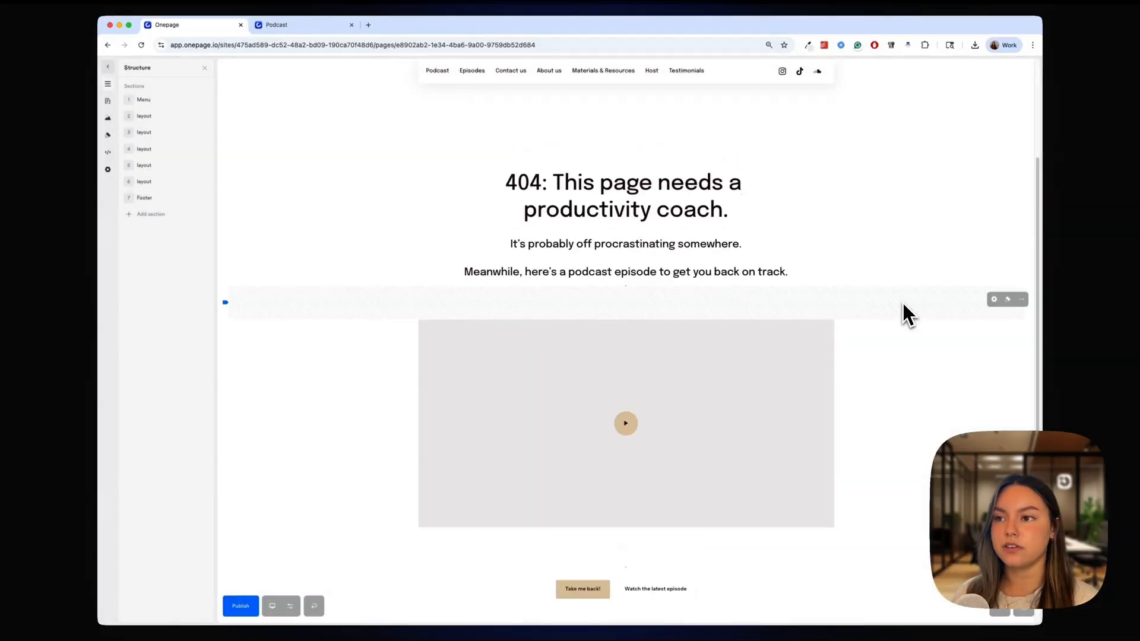
- Publish the 404 page and open its live URL
{"action": "left_click", "coordinate": [241, 605]}
{"action": "left_click", "coordinate": [311, 499]}
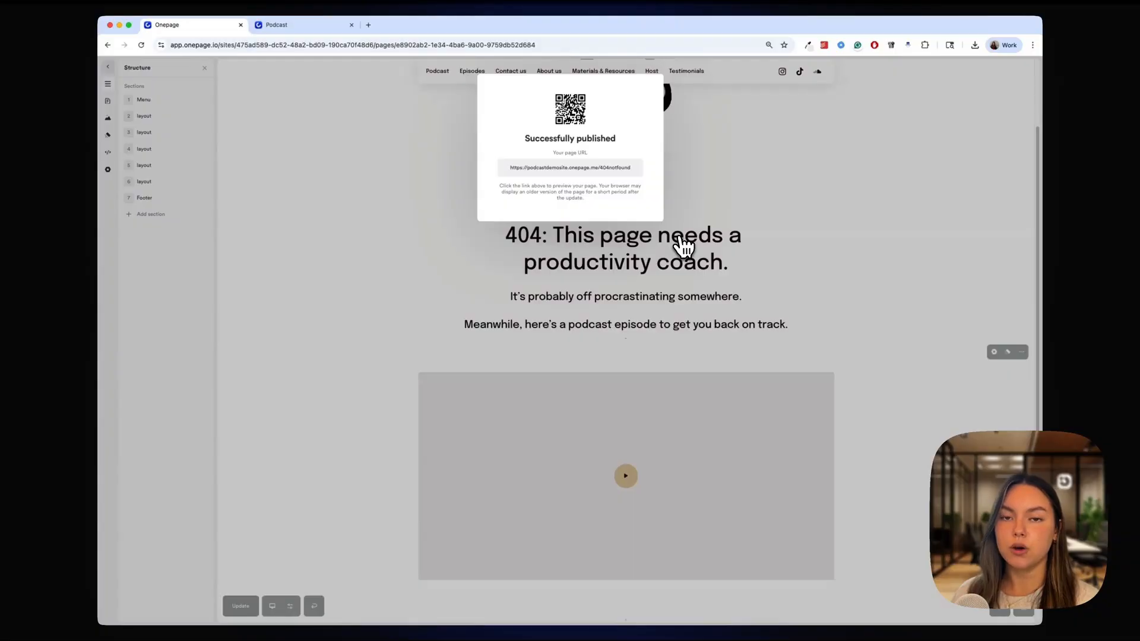
{"action": "left_click", "coordinate": [577, 169]}
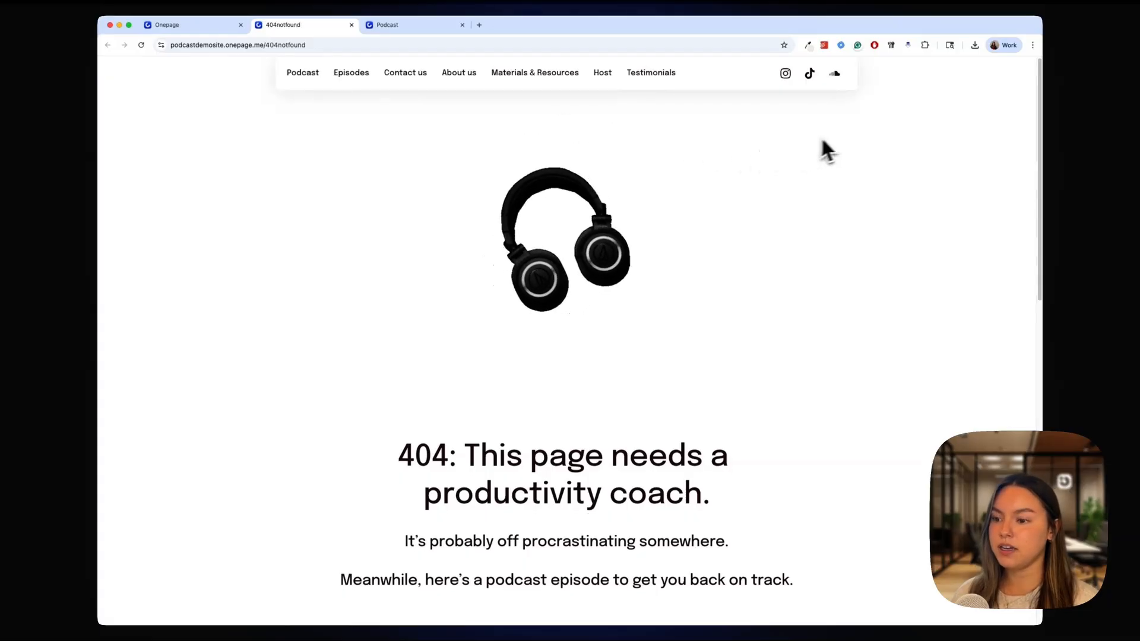
- Examine the published 404 page from the headphones image down to the video and the two buttons
{"action": "scroll", "coordinate": [825, 154], "scroll_direction": "down", "scroll_amount": 3}
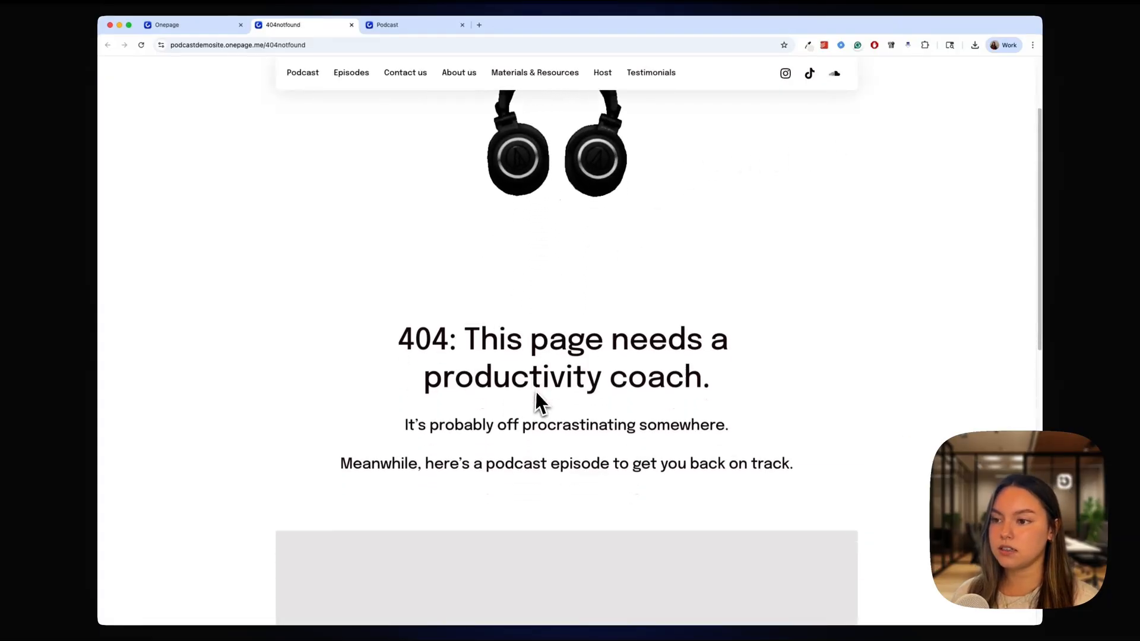
{"action": "scroll", "coordinate": [537, 401], "scroll_direction": "down", "scroll_amount": 2}
{"action": "scroll", "coordinate": [681, 298], "scroll_direction": "down", "scroll_amount": 3}
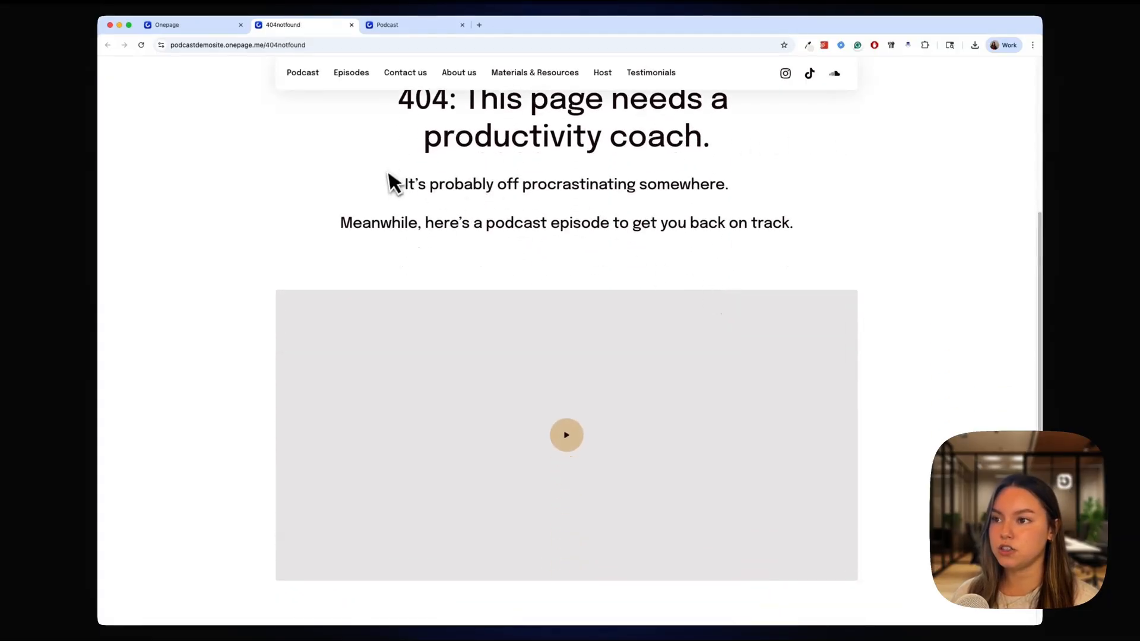
{"action": "scroll", "coordinate": [753, 228], "scroll_direction": "down", "scroll_amount": 2}
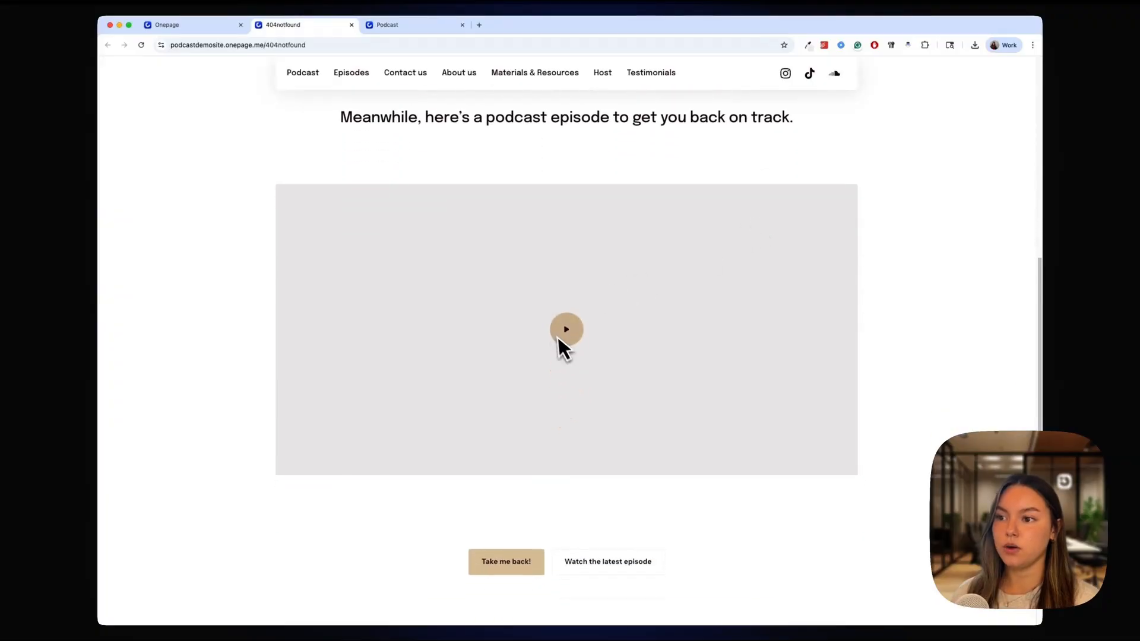
- Examine the published 404 page's buttons and footer, and return to the headphones image at its top
{"action": "scroll", "coordinate": [506, 415], "scroll_direction": "down", "scroll_amount": 2}
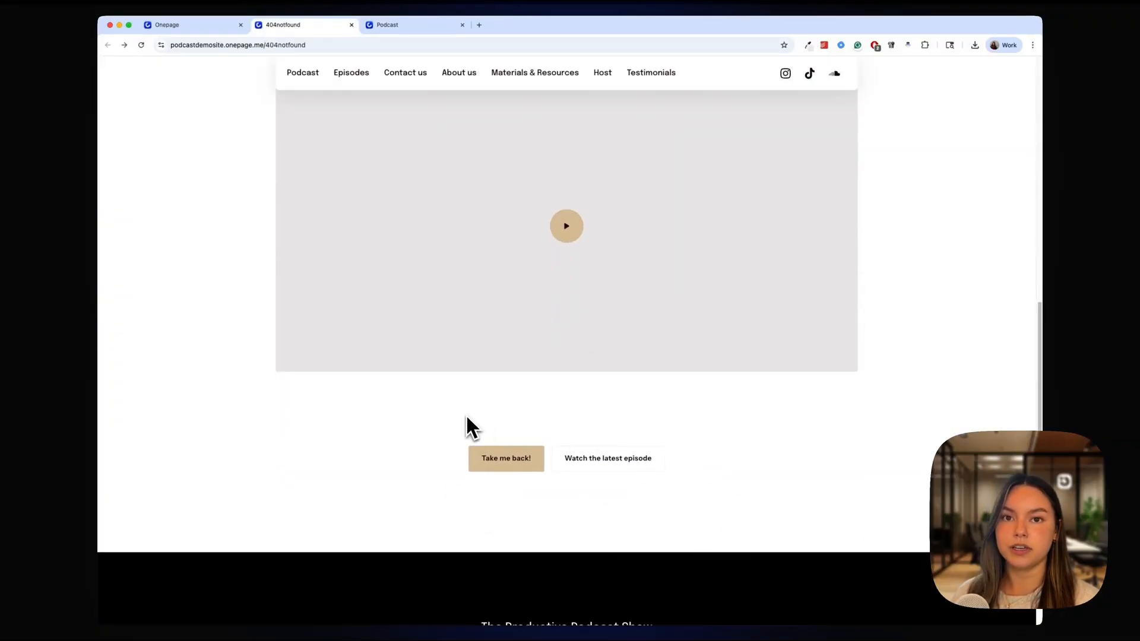
{"action": "scroll", "coordinate": [523, 414], "scroll_direction": "down", "scroll_amount": 3}
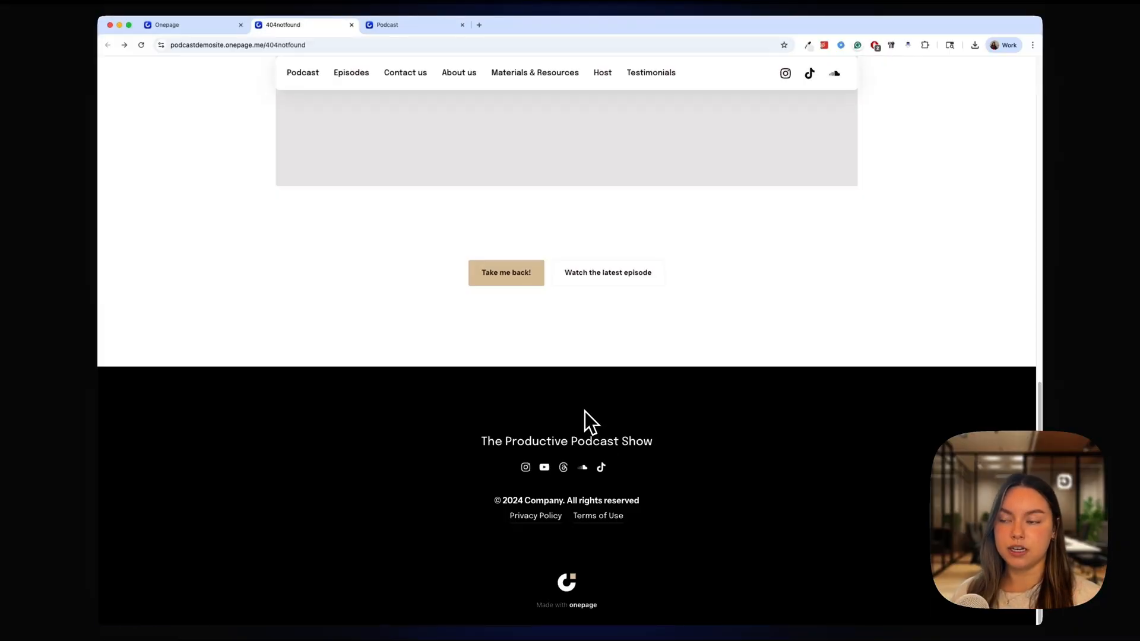
{"action": "scroll", "coordinate": [582, 409], "scroll_direction": "up", "scroll_amount": 9}
{"action": "scroll", "coordinate": [593, 348], "scroll_direction": "down", "scroll_amount": 3}
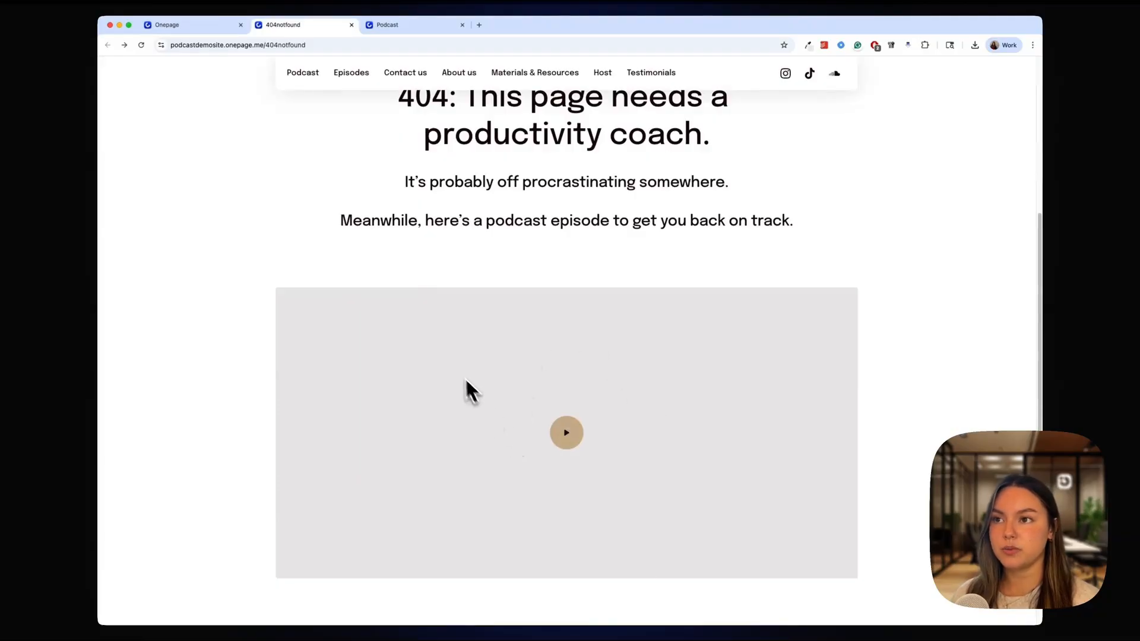
{"action": "scroll", "coordinate": [464, 377], "scroll_direction": "up", "scroll_amount": 6}
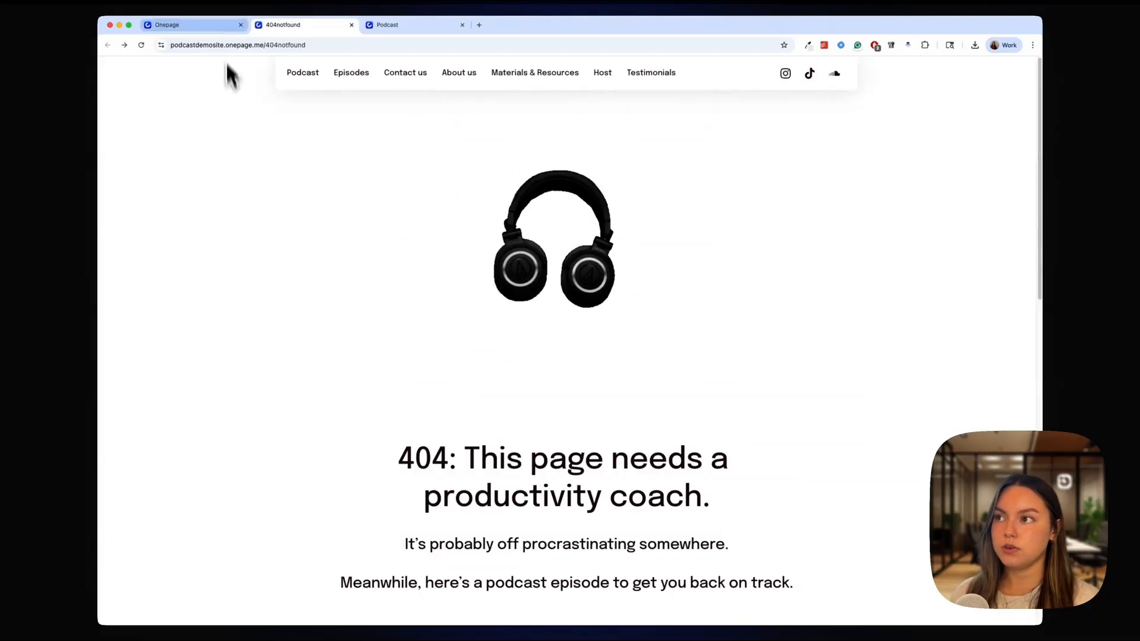
- Return to the Onepage editor, open the project's general settings and set the 404 page to 404notfound
{"action": "left_click", "coordinate": [215, 23]}
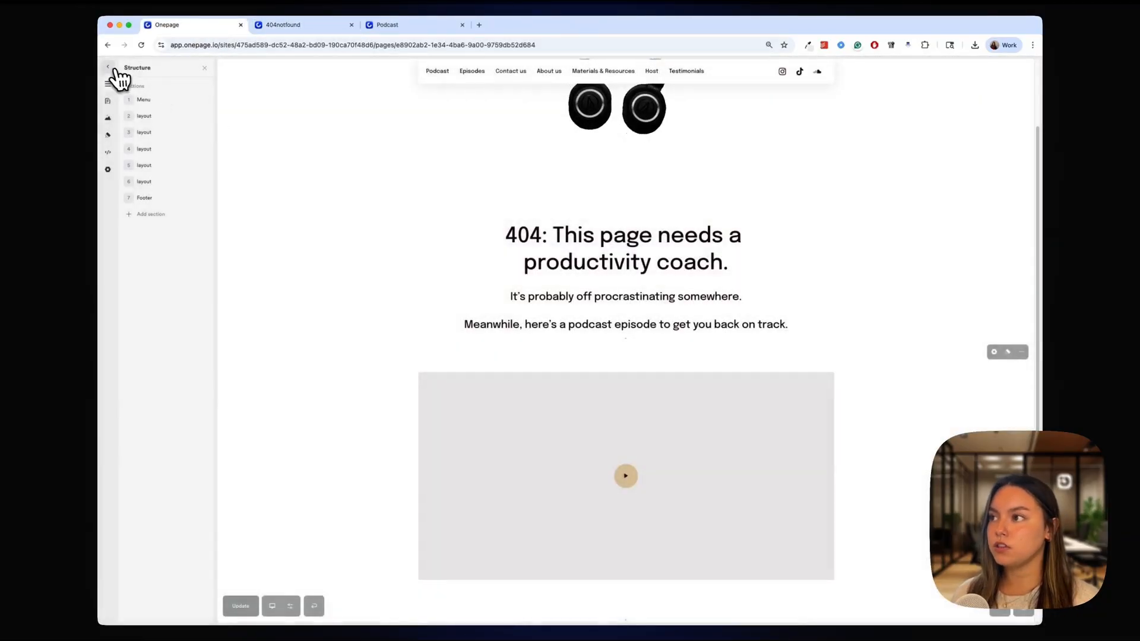
{"action": "left_click", "coordinate": [108, 67]}
{"action": "left_click", "coordinate": [117, 69]}
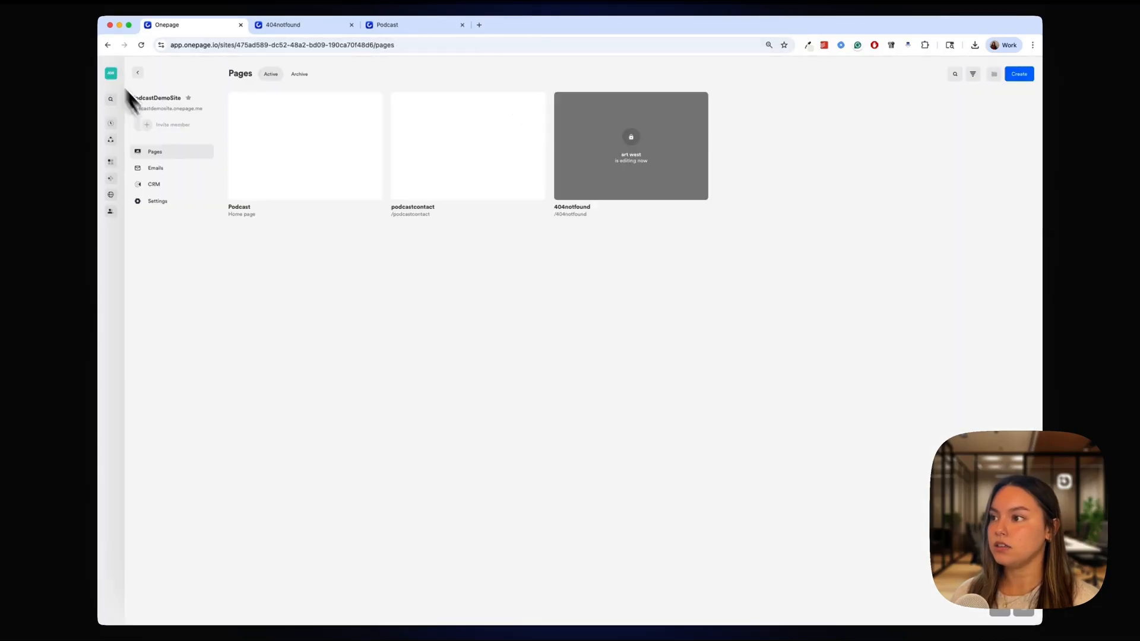
{"action": "left_click", "coordinate": [167, 205]}
{"action": "left_click", "coordinate": [270, 230]}
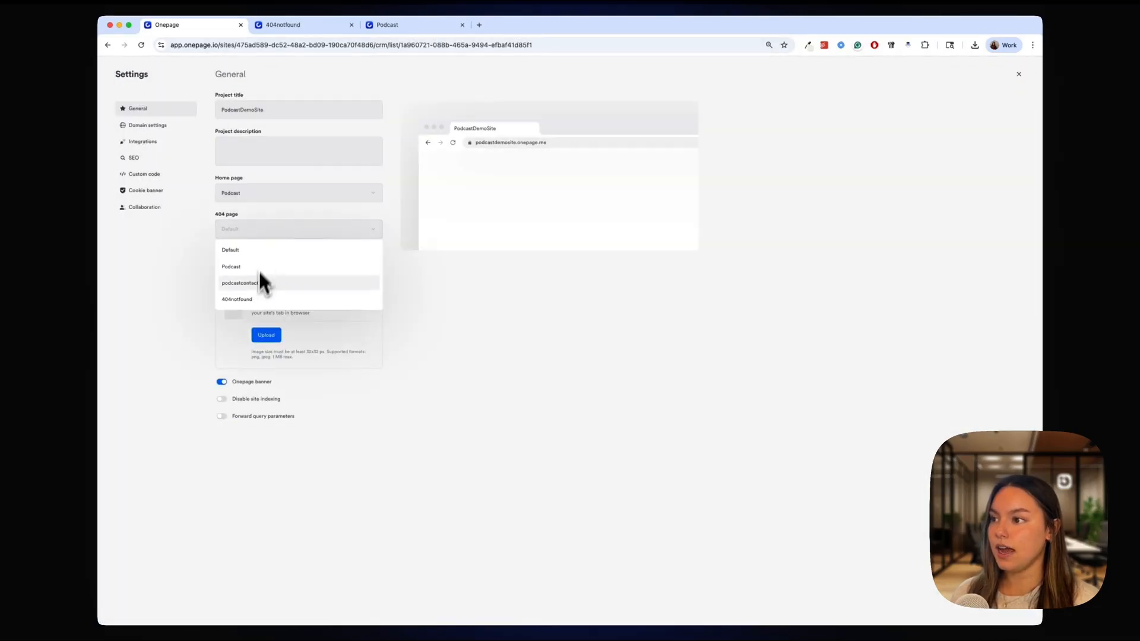
{"action": "left_click", "coordinate": [254, 299]}
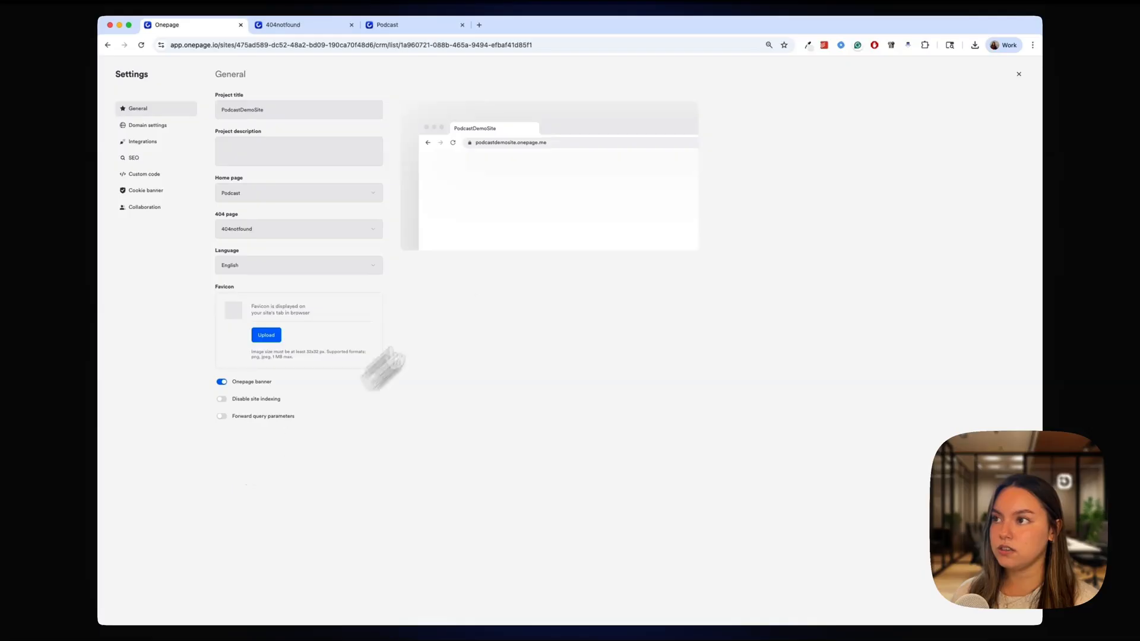
- Test the 404 page by loading podcastdemosite.onepage.me/pricing in the live Podcast site's tab and look over the page it serves
{"action": "left_click", "coordinate": [404, 25]}
{"action": "left_click", "coordinate": [336, 45]}
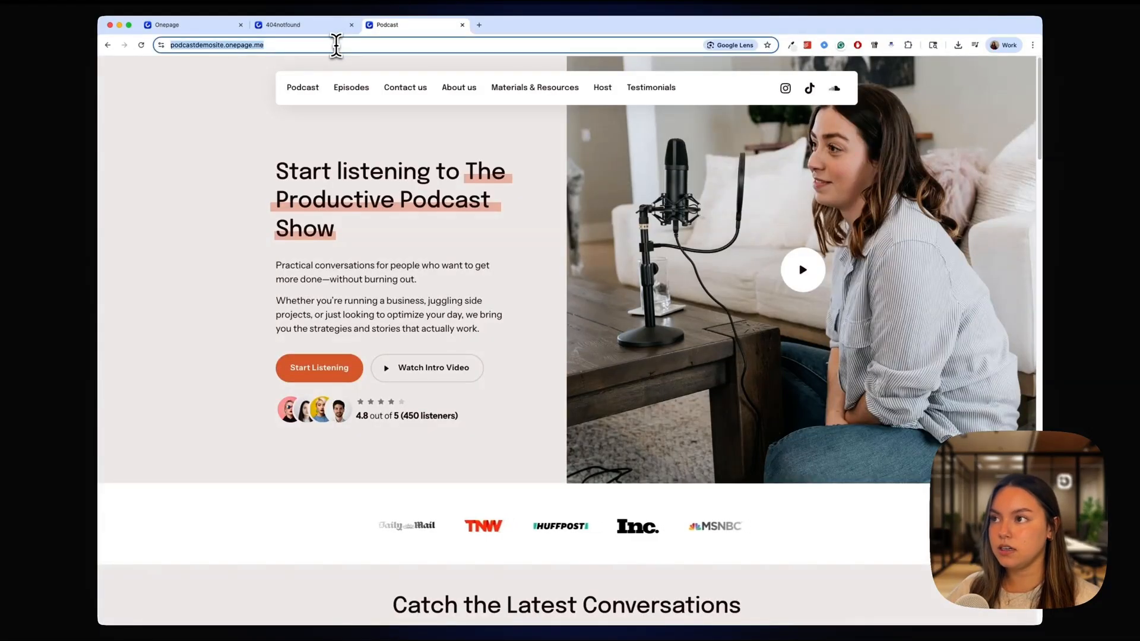
{"action": "double_click", "coordinate": [336, 45]}
{"action": "triple_click", "coordinate": [341, 45]}
{"action": "left_click", "coordinate": [345, 45]}
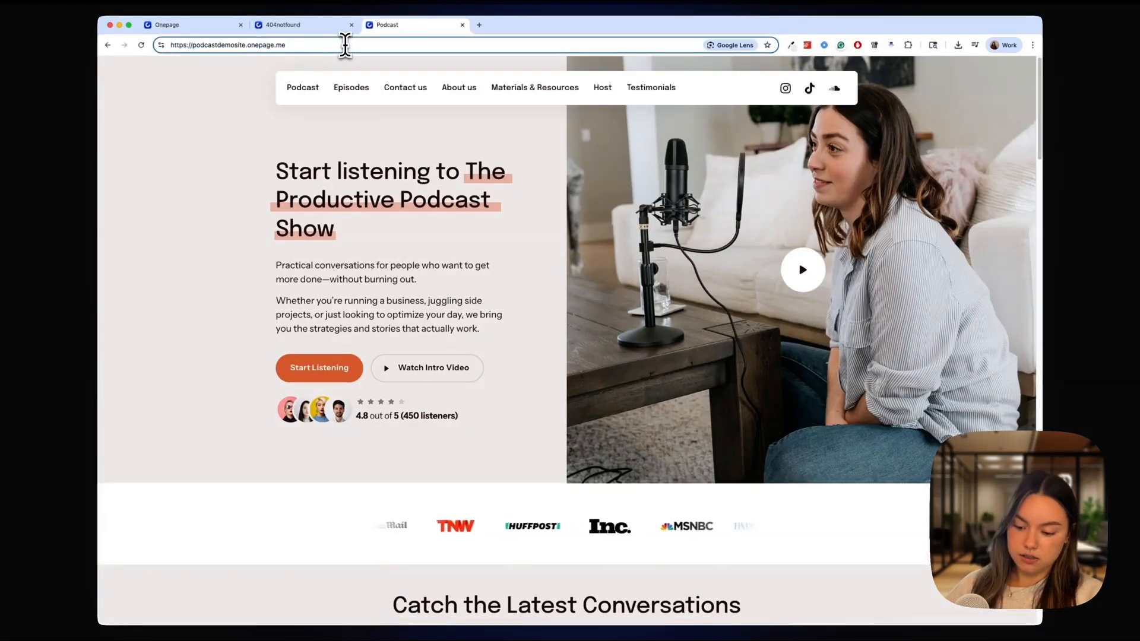
{"action": "type", "text": "/proc"}
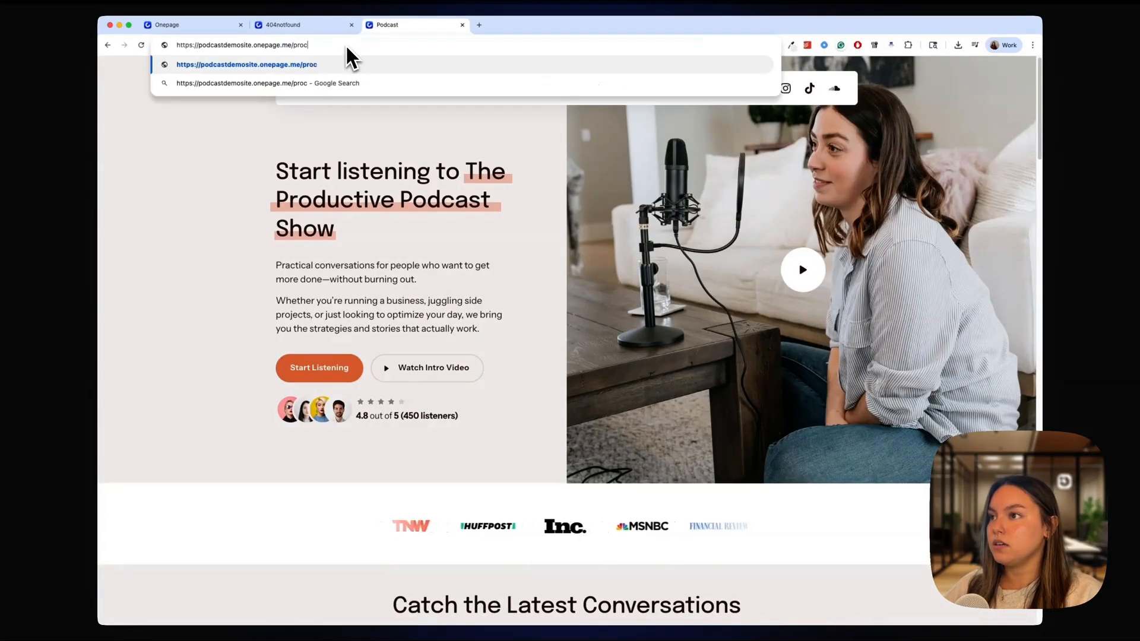
{"action": "key", "text": "BackSpace"}
{"action": "key", "text": "BackSpace"}
{"action": "type", "text": "ici"}
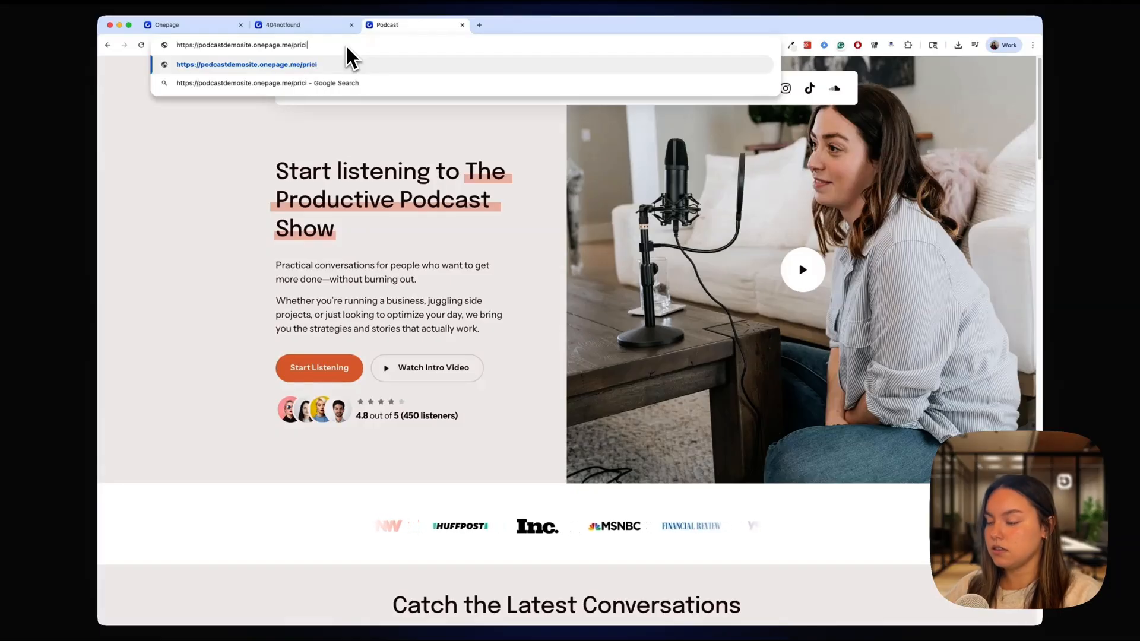
{"action": "type", "text": "ng"}
{"action": "key", "text": "Return"}
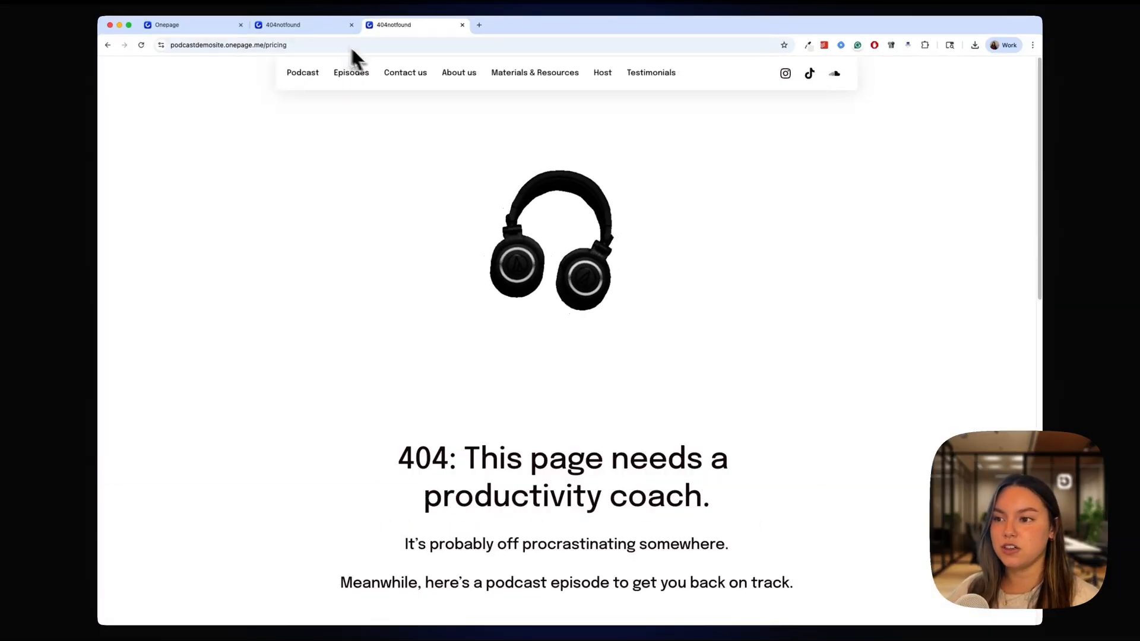
{"action": "scroll", "coordinate": [746, 313], "scroll_direction": "down", "scroll_amount": 5}
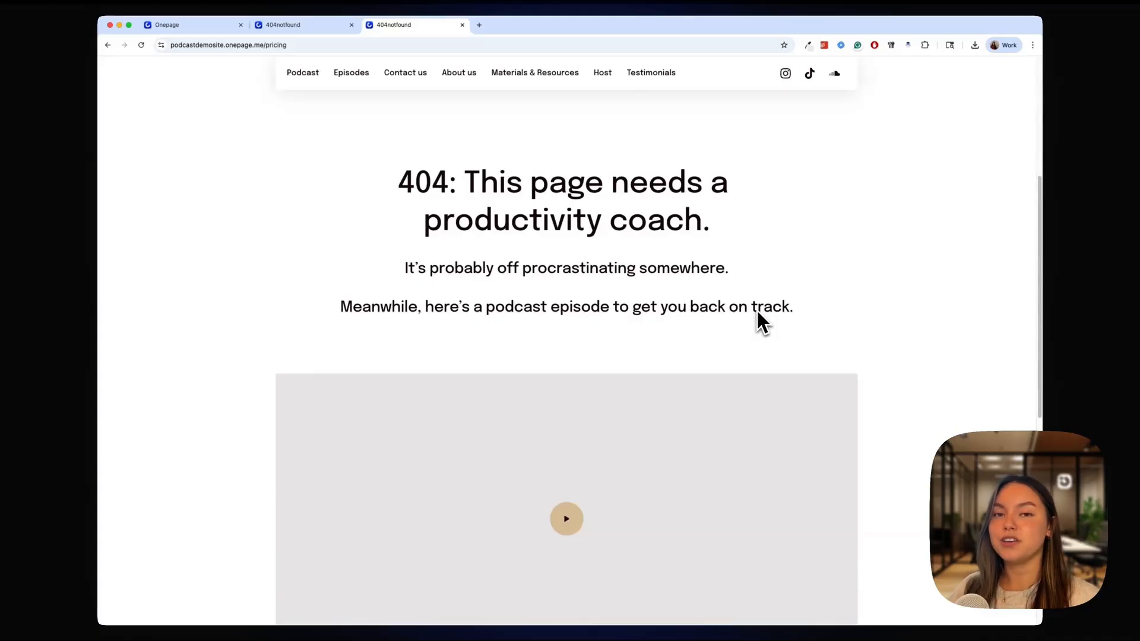
{"action": "scroll", "coordinate": [757, 314], "scroll_direction": "up", "scroll_amount": 5}
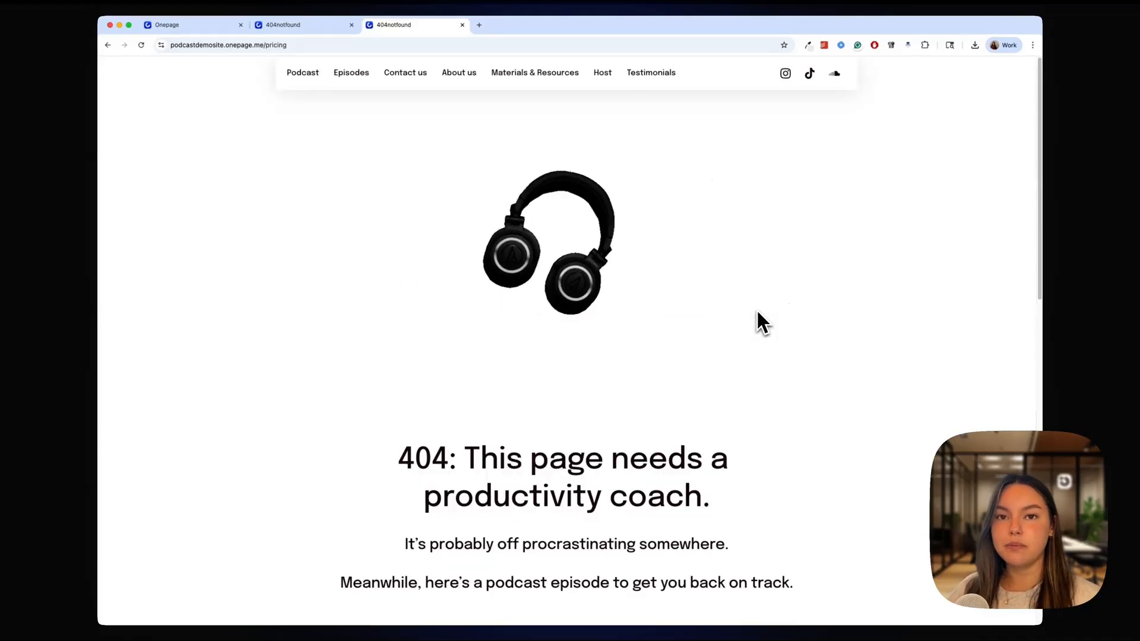